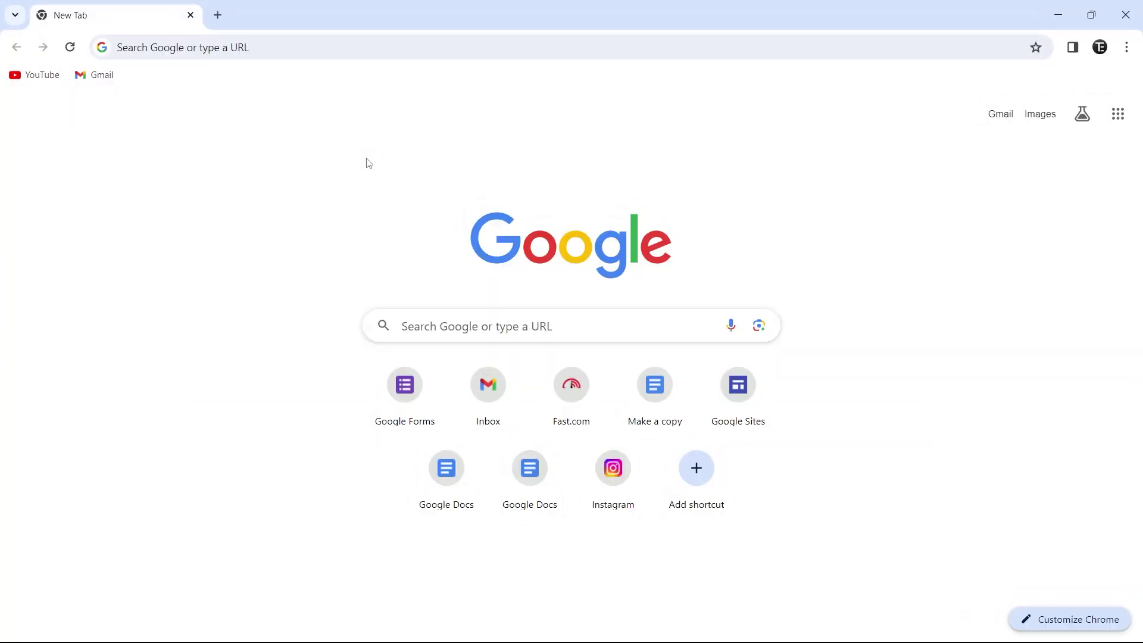
# Go to sites.google.com in Chrome.
pyautogui.click(401, 51)
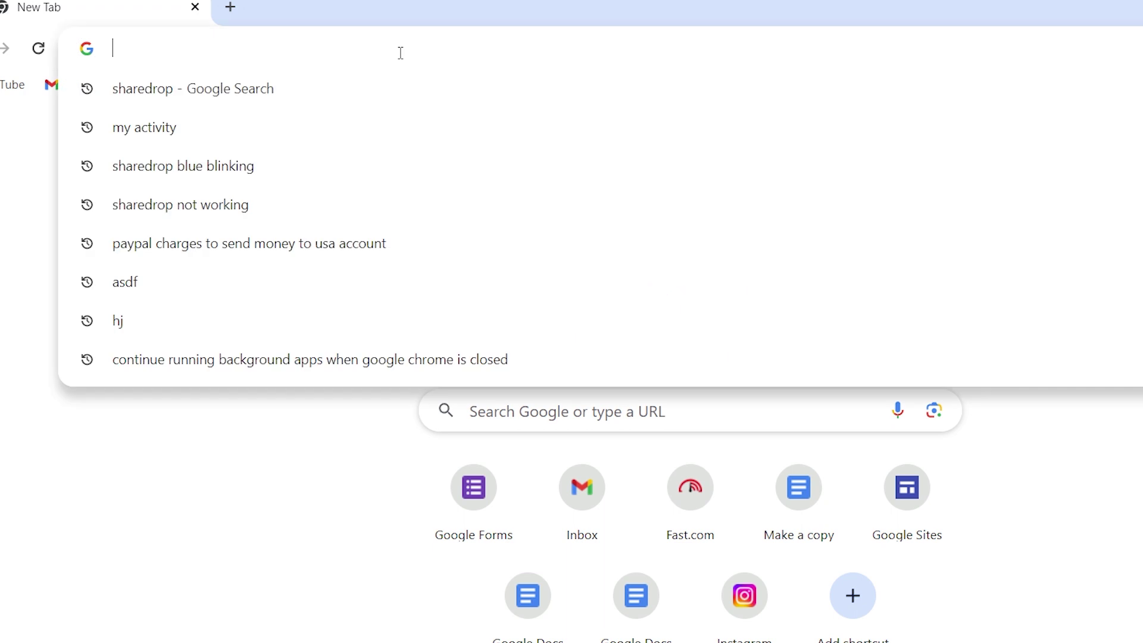
pyautogui.write('sites.google.com')
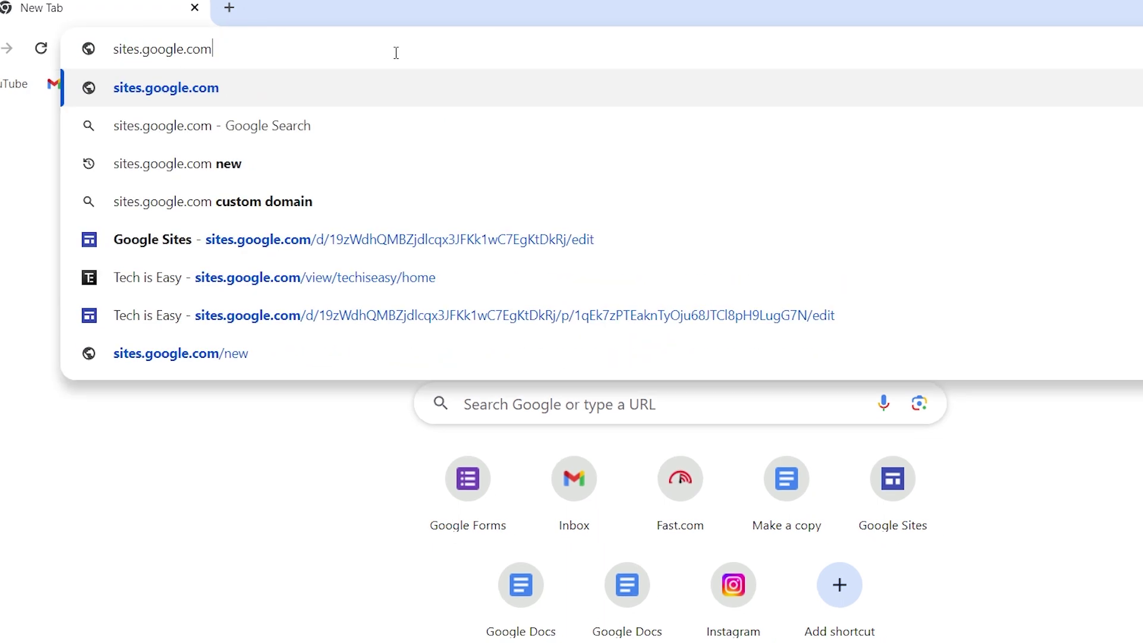
pyautogui.press('Return')
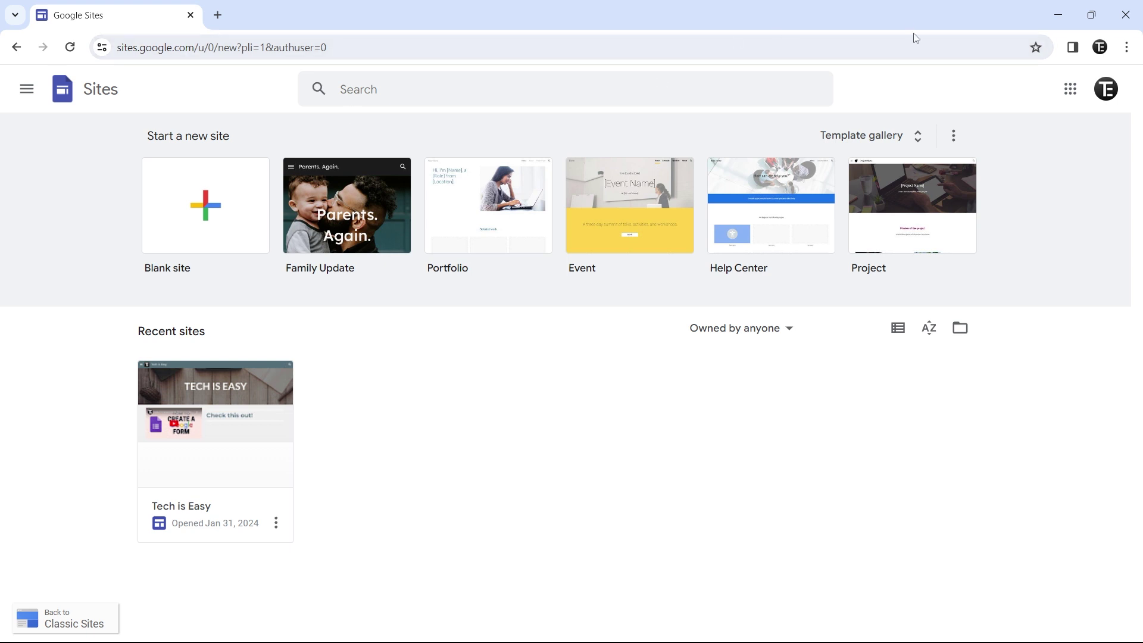
# Browse the template gallery and start a new Blank site.
pyautogui.click(851, 137)
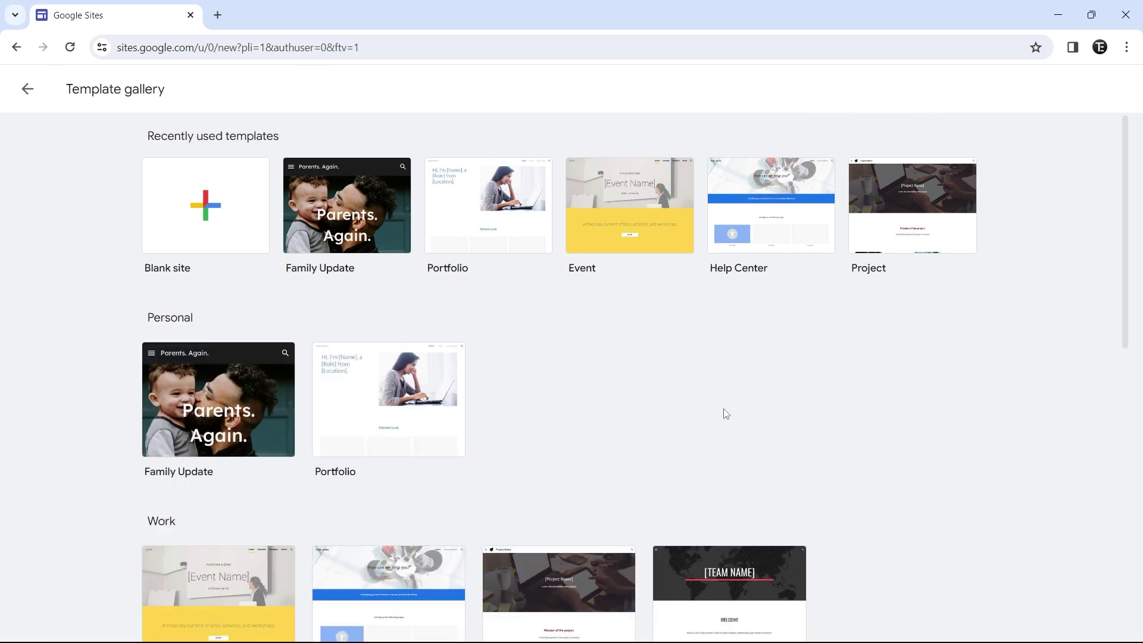
pyautogui.scroll(-10, 726, 413)
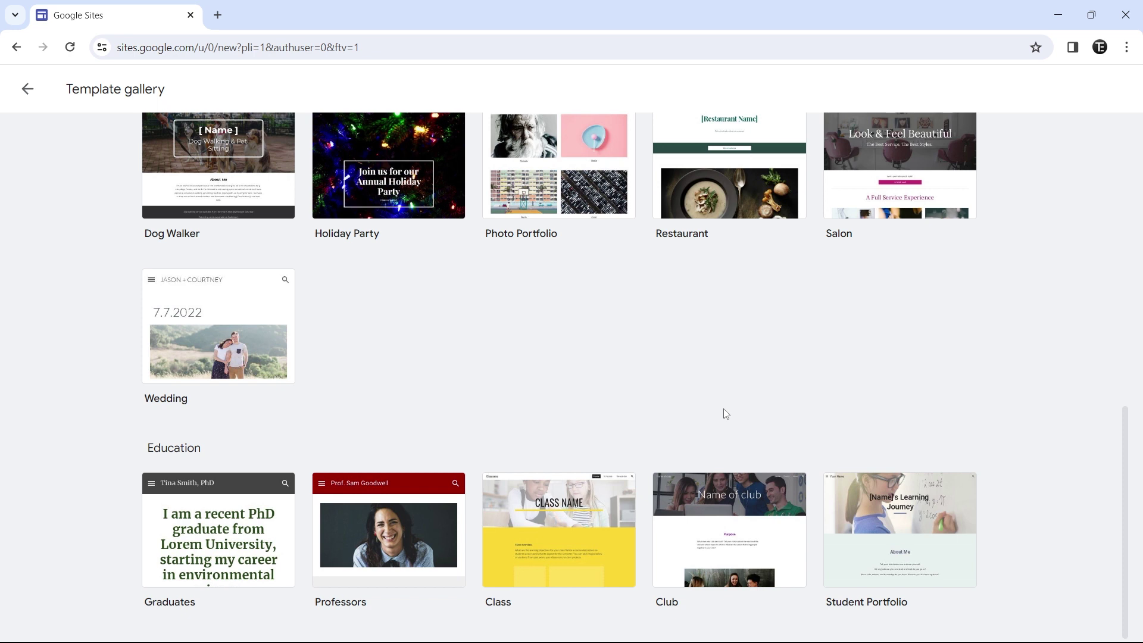
pyautogui.scroll(10, 726, 414)
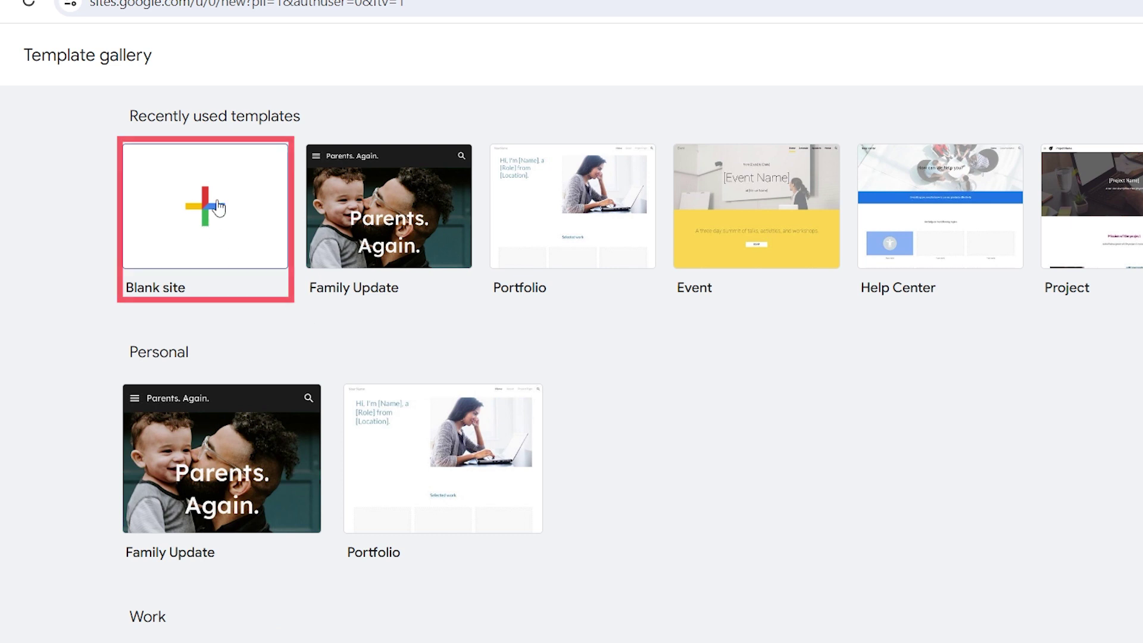
pyautogui.click(194, 241)
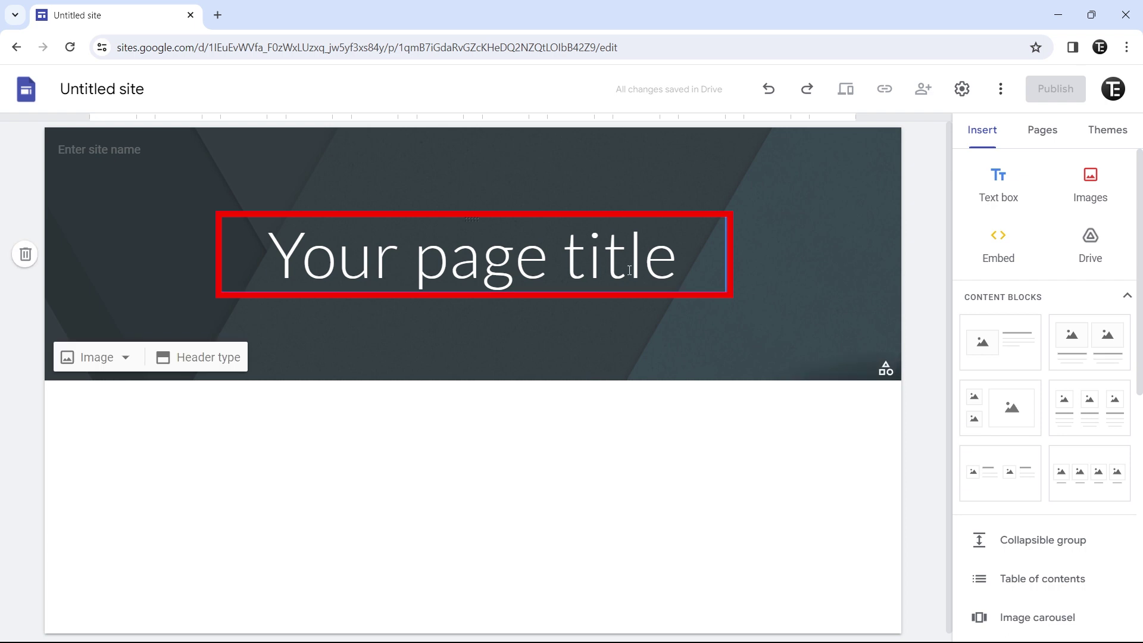
# Replace the placeholder header title with 'Tech is Easy'.
pyautogui.tripleClick(568, 268)
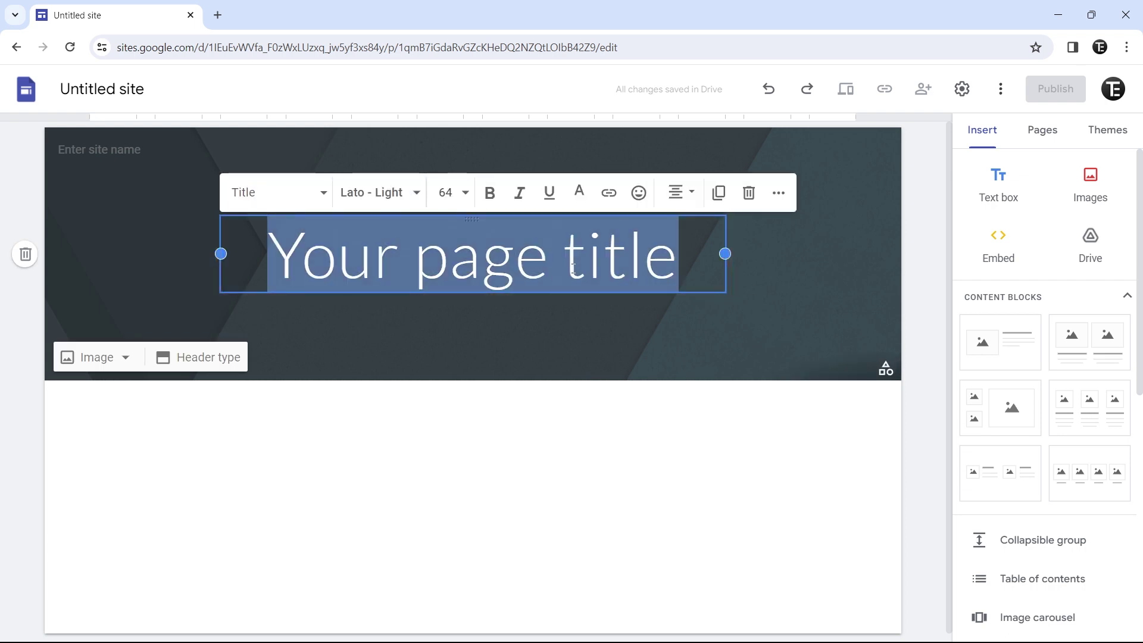
pyautogui.write('Tech is Easy')
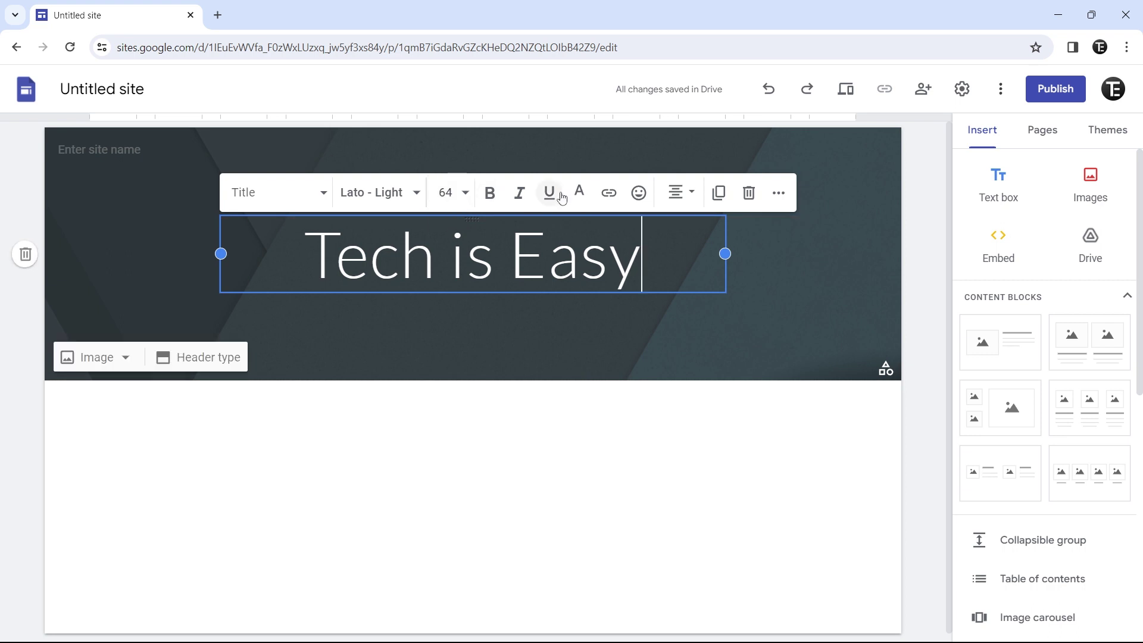
pyautogui.click(748, 283)
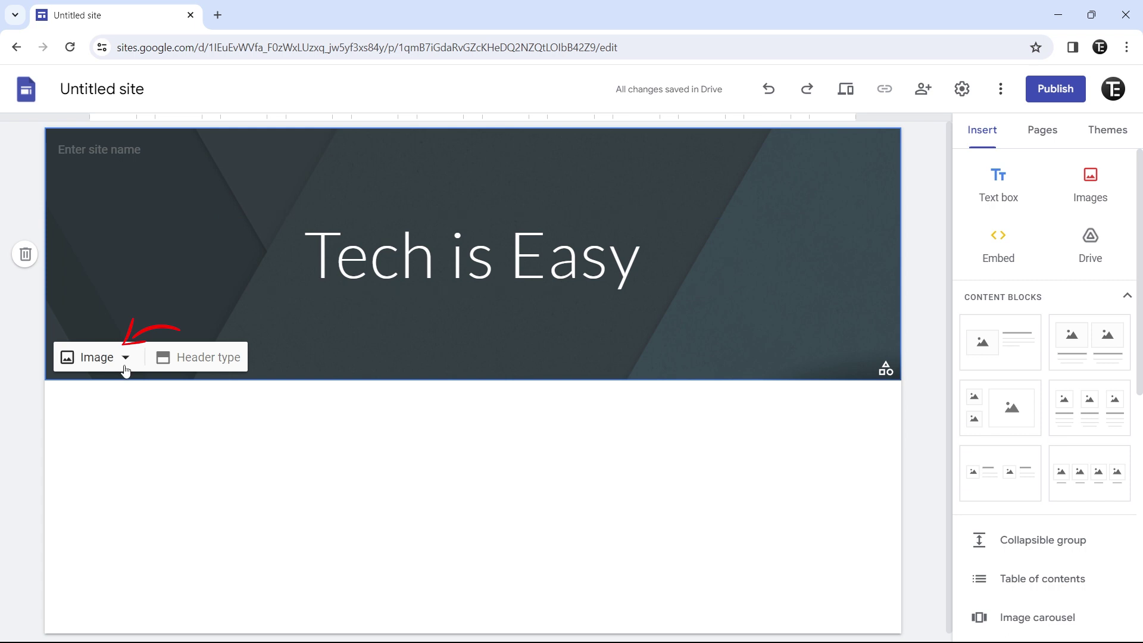
# Set the header background to the cloud image from the stock gallery.
pyautogui.click(115, 367)
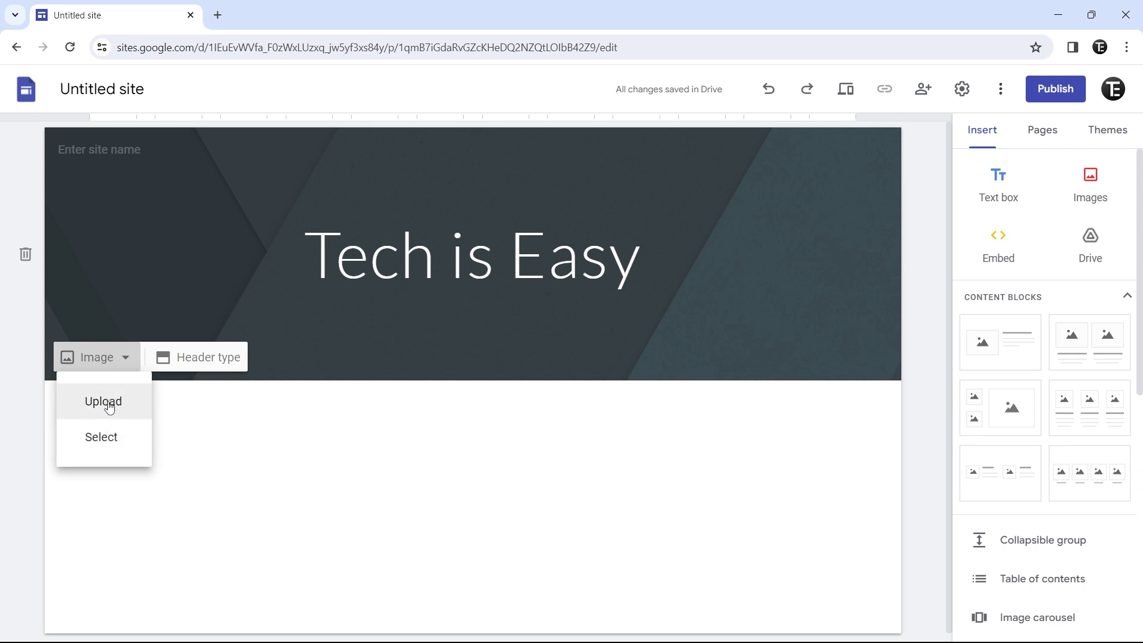
pyautogui.click(101, 437)
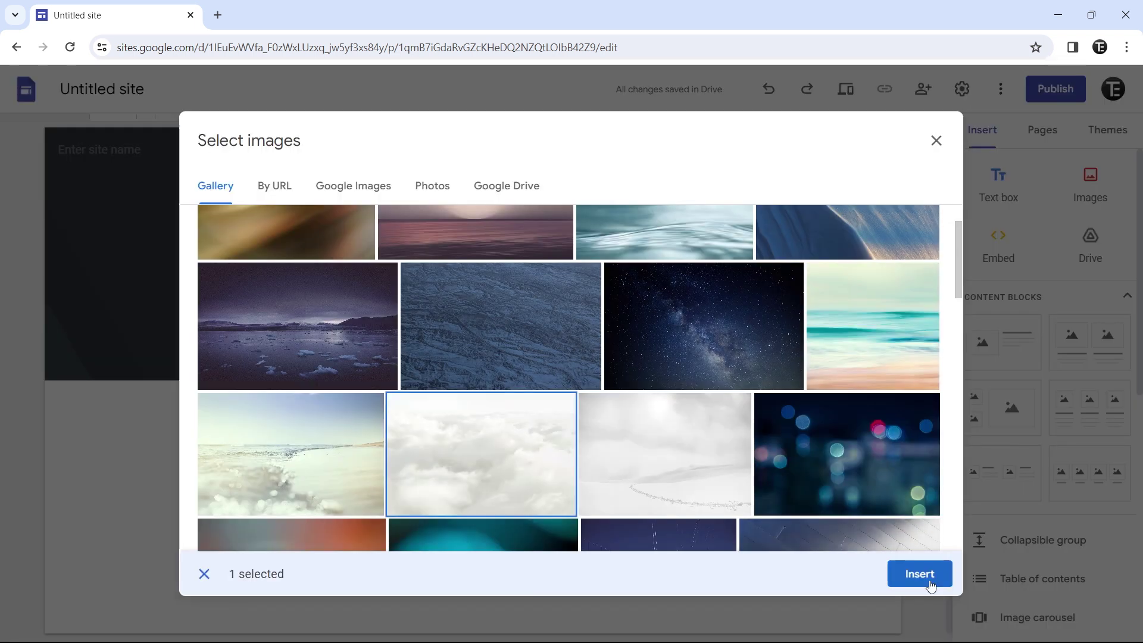
pyautogui.click(913, 588)
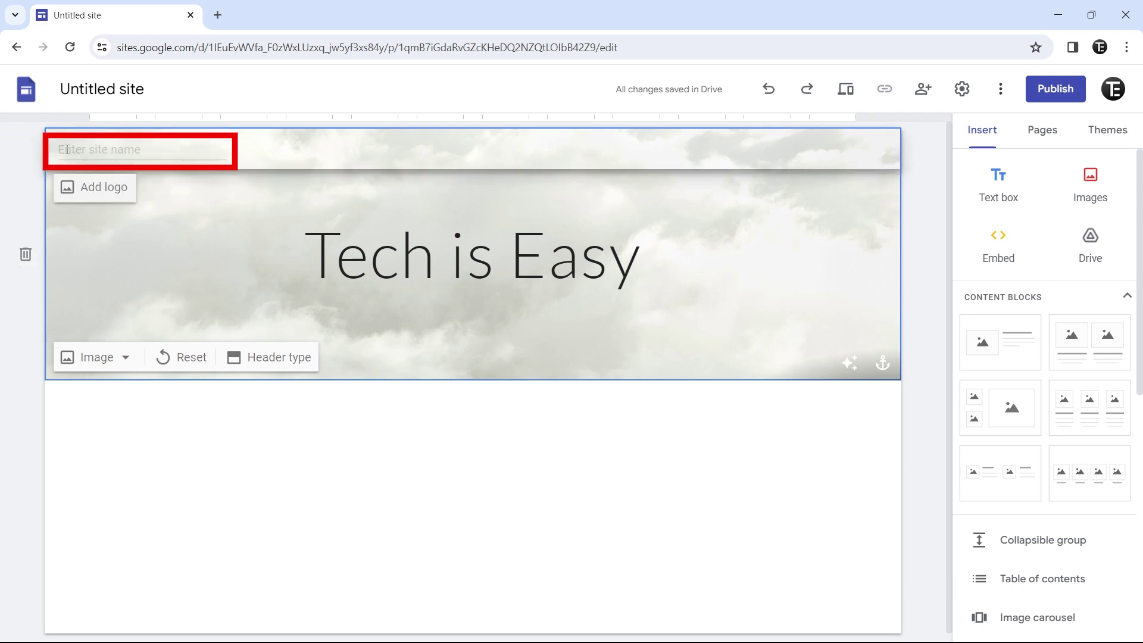
# Name the site 'Tech is Easy' and upload the black TE logo beside it.
pyautogui.click(171, 152)
pyautogui.write('TEch')
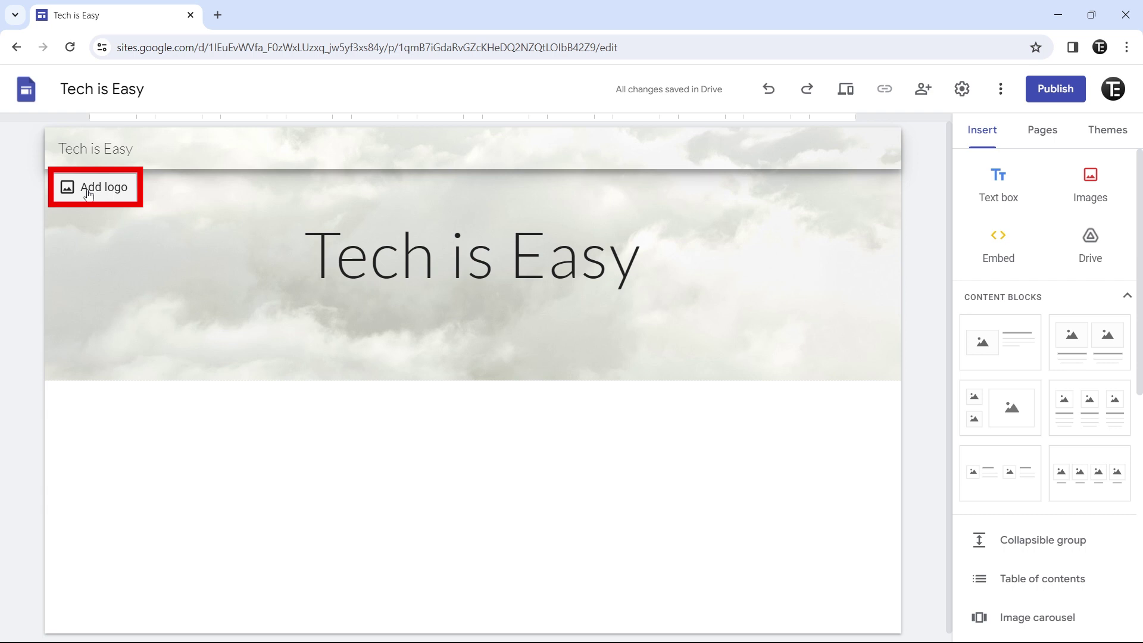
pyautogui.click(88, 189)
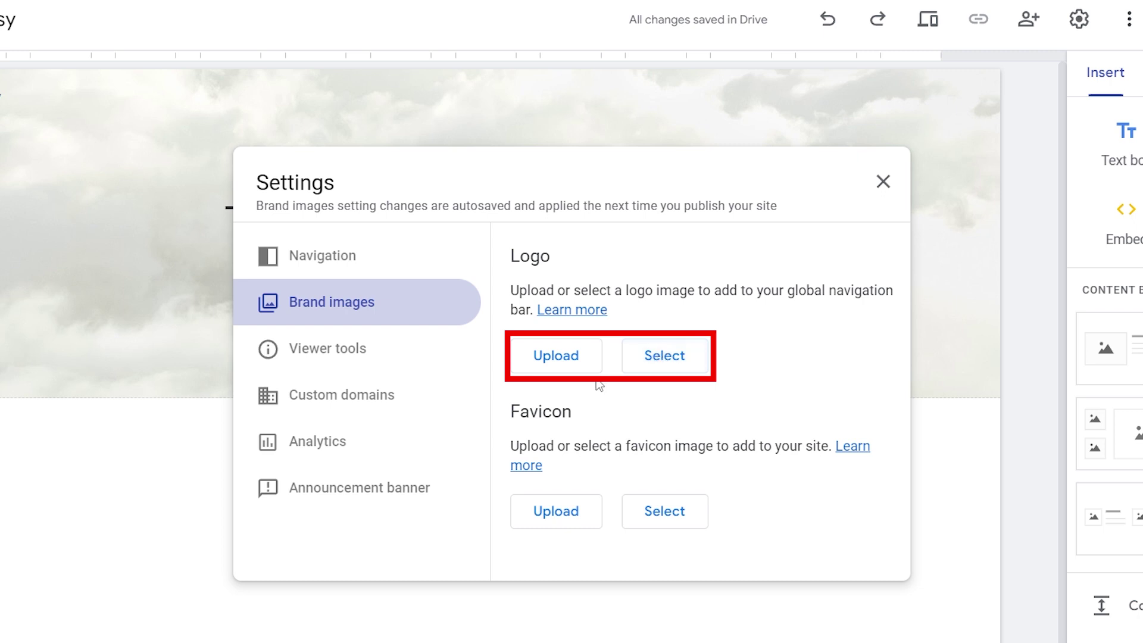
pyautogui.click(565, 364)
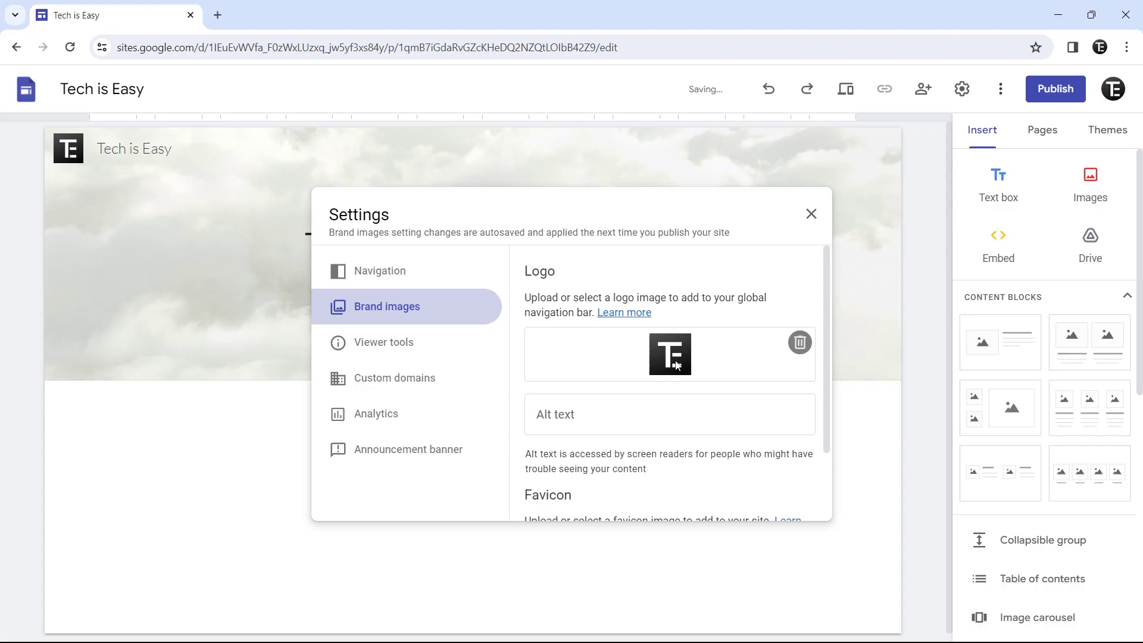
pyautogui.click(811, 214)
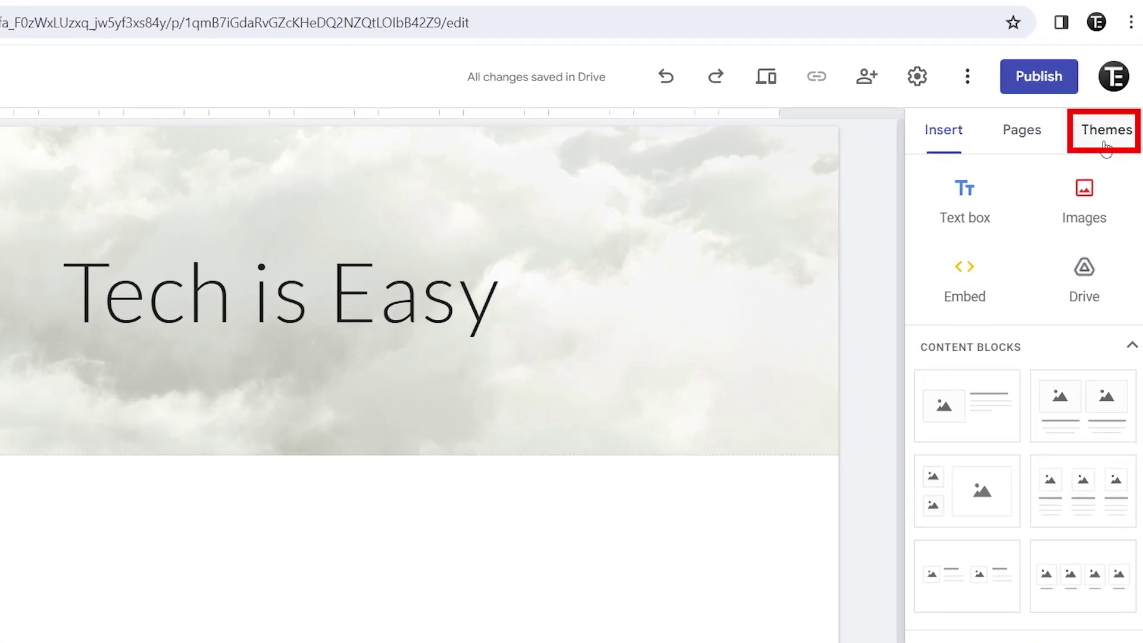
# Apply the Diplomat theme from the Themes list.
pyautogui.click(1104, 146)
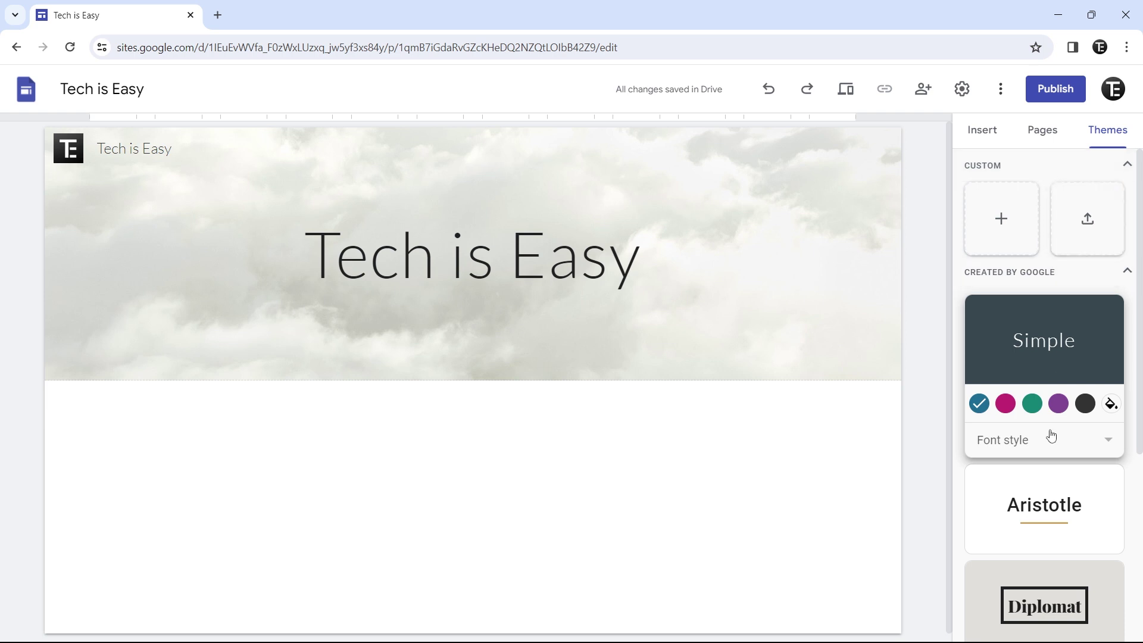
pyautogui.scroll(-5, 1050, 435)
pyautogui.scroll(5, 1043, 274)
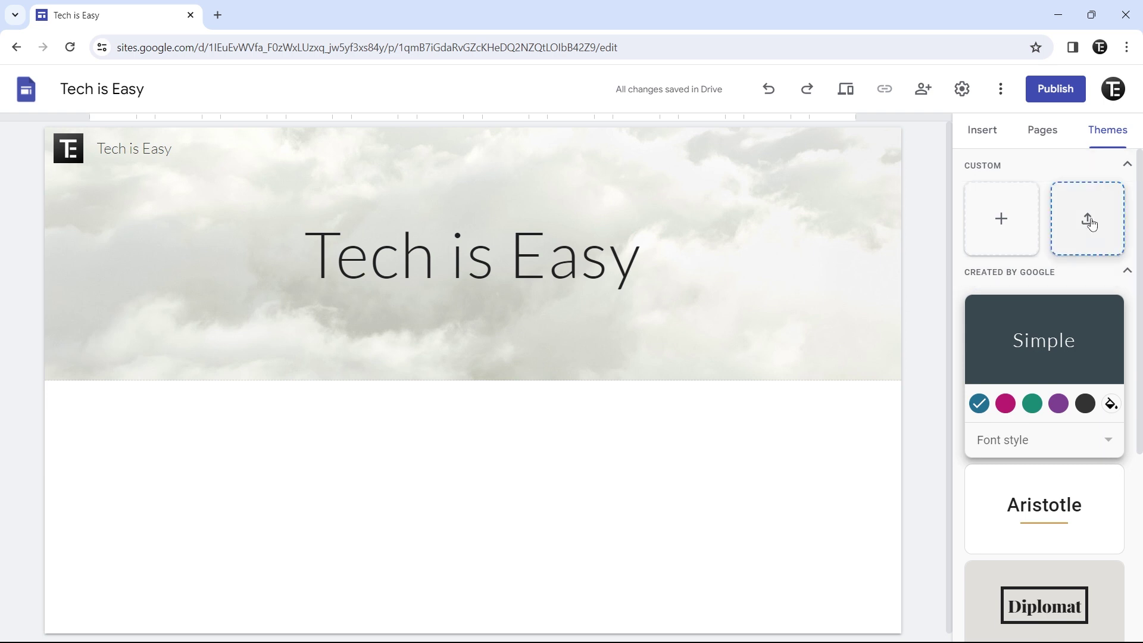
pyautogui.scroll(-3, 1021, 286)
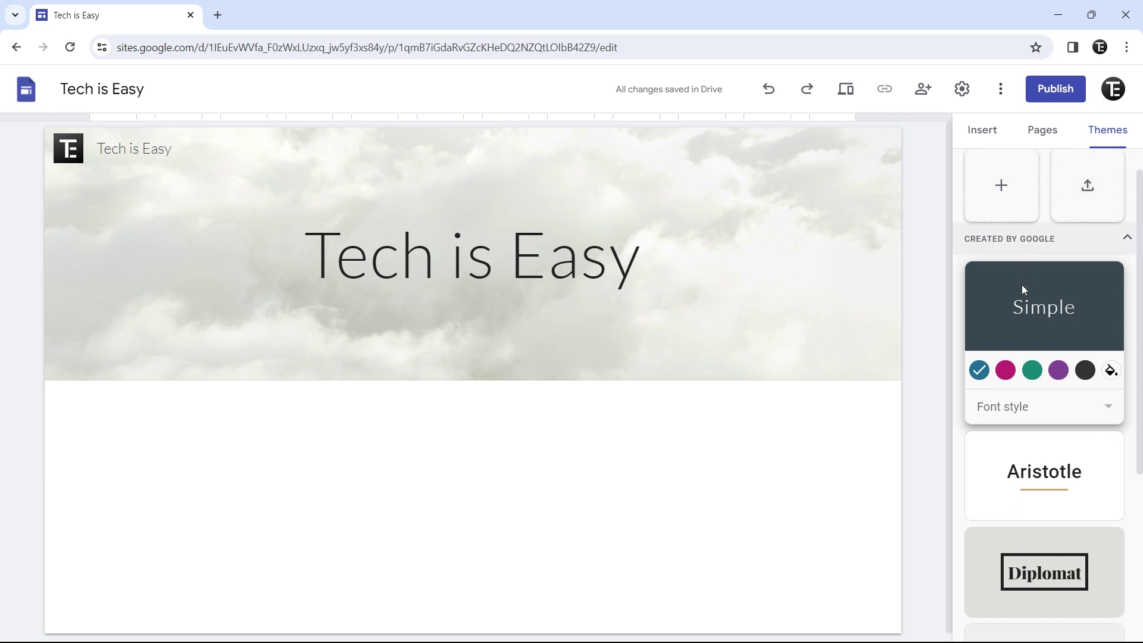
pyautogui.click(1040, 399)
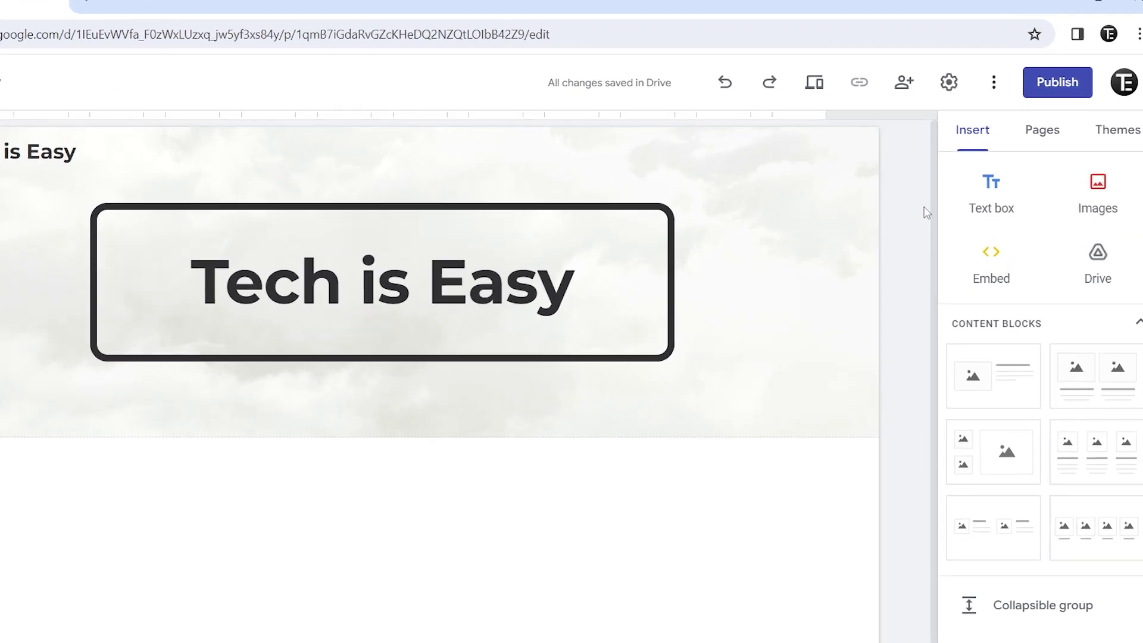
# In the Pages panel, add a new page named Videos.
pyautogui.click(1042, 142)
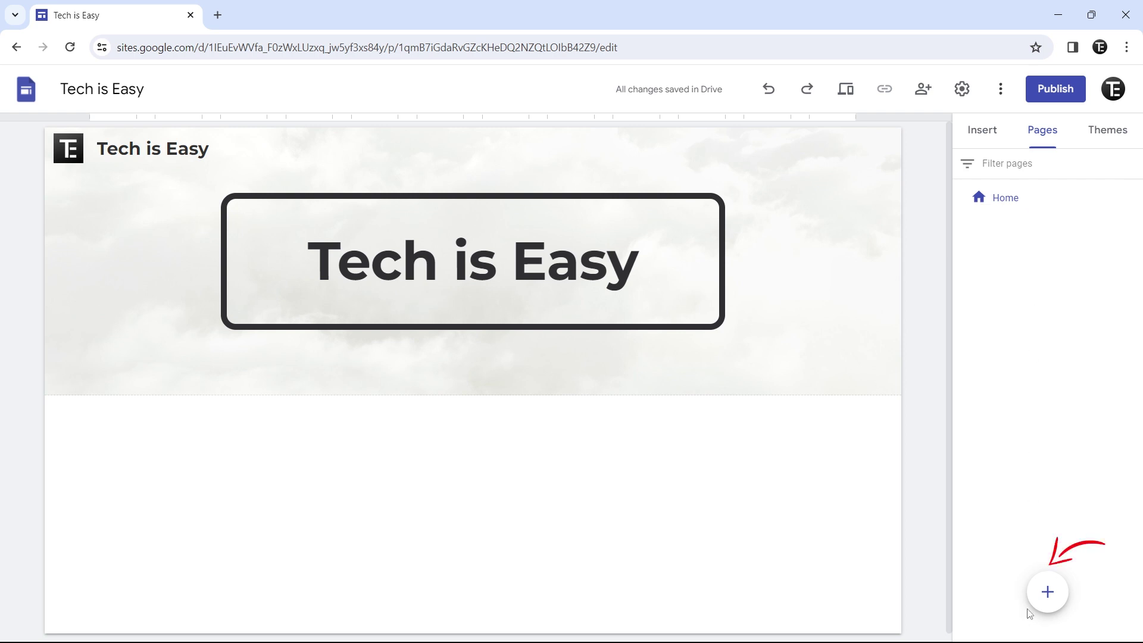
pyautogui.moveTo(1043, 598)
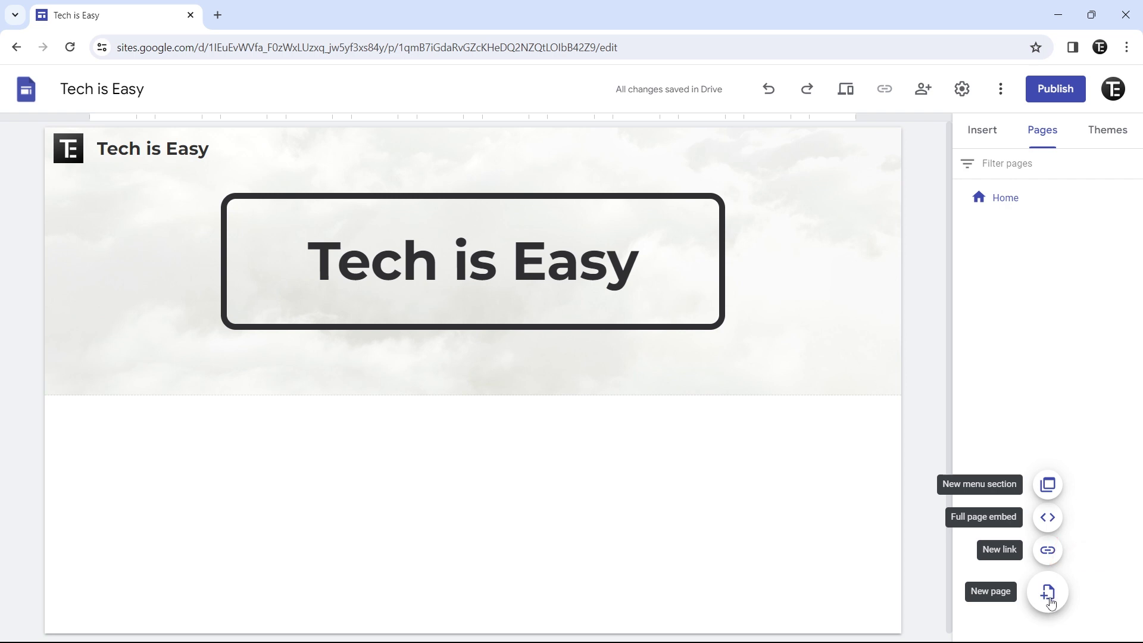
pyautogui.click(1049, 595)
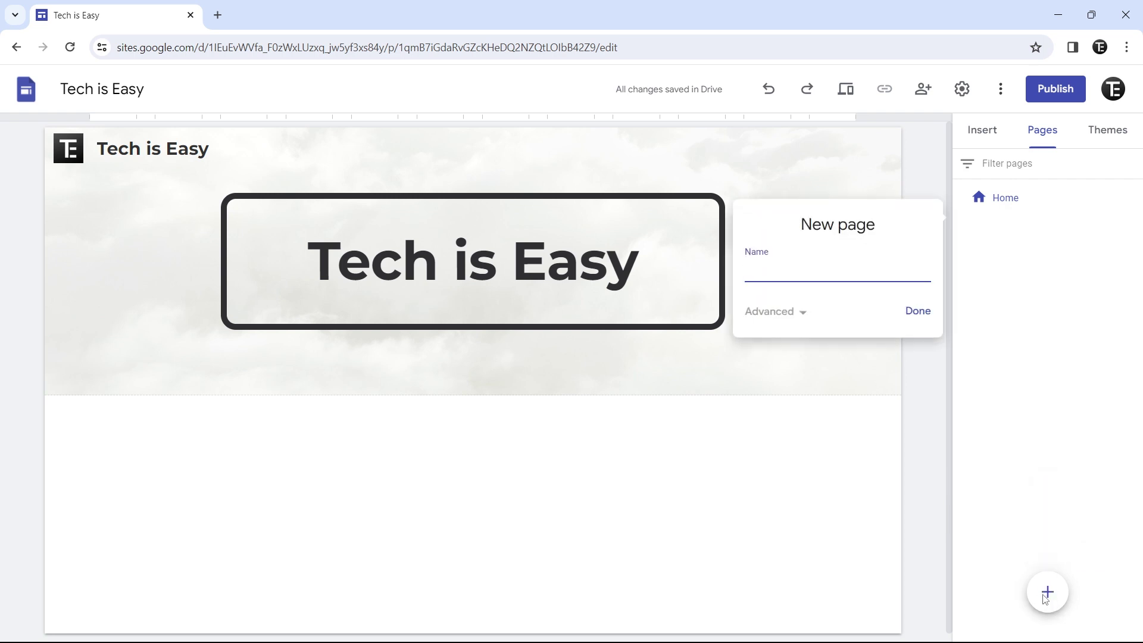
pyautogui.write('Videos')
pyautogui.press('Return')
pyautogui.moveTo(1010, 234)
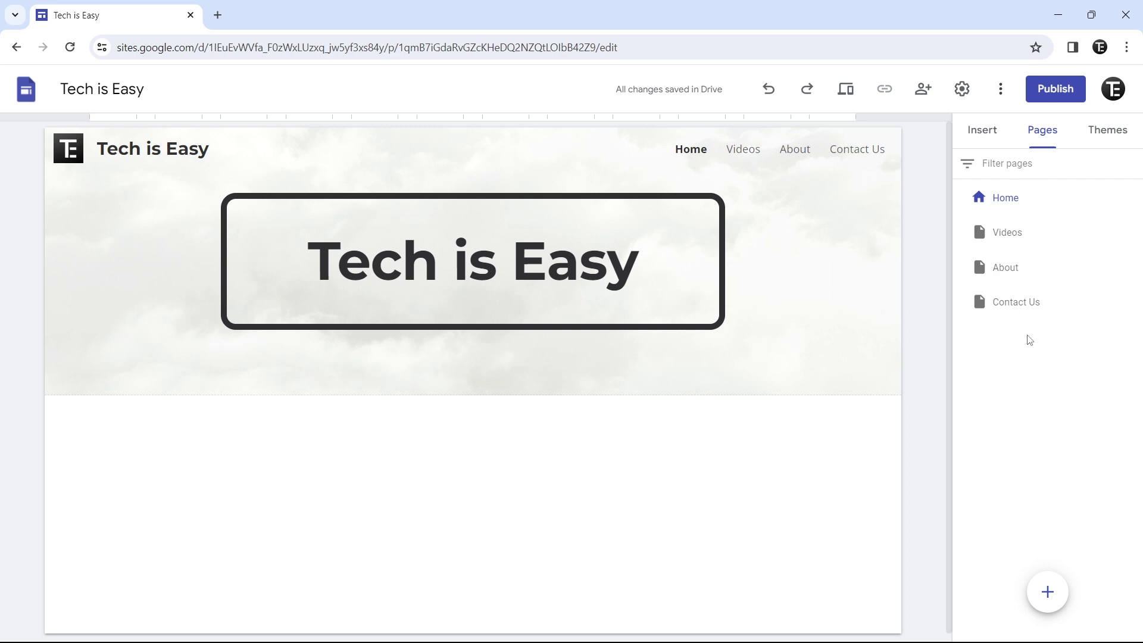
# Move About below Contact Us and add a 'Google Videos' subpage under Videos.
pyautogui.moveTo(1012, 269); pyautogui.dragTo(1005, 321)
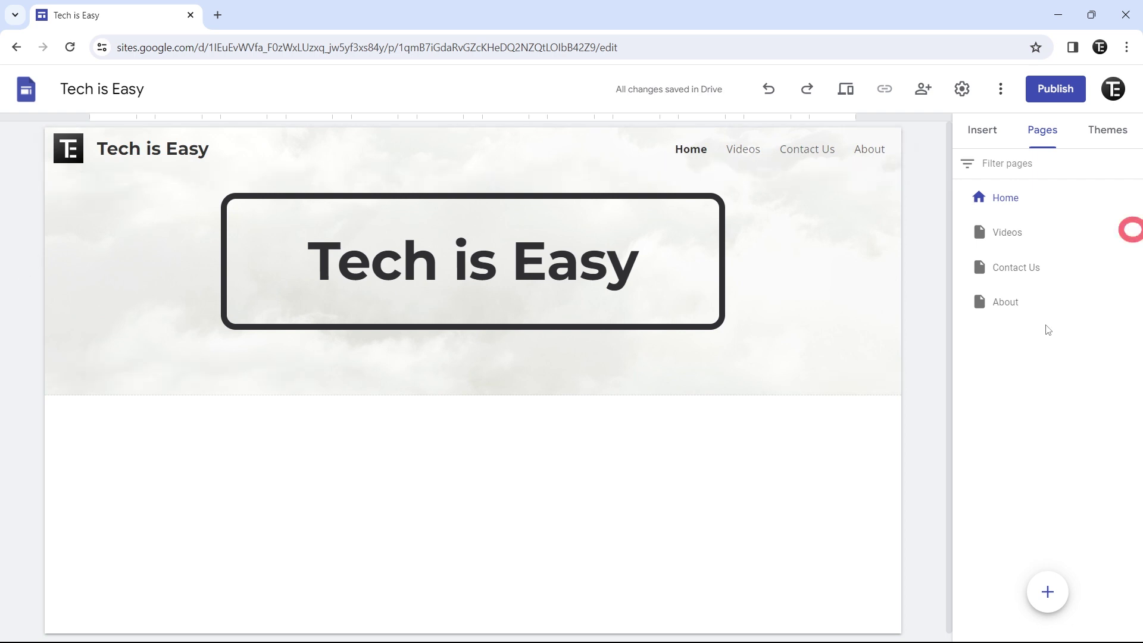
pyautogui.click(1132, 232)
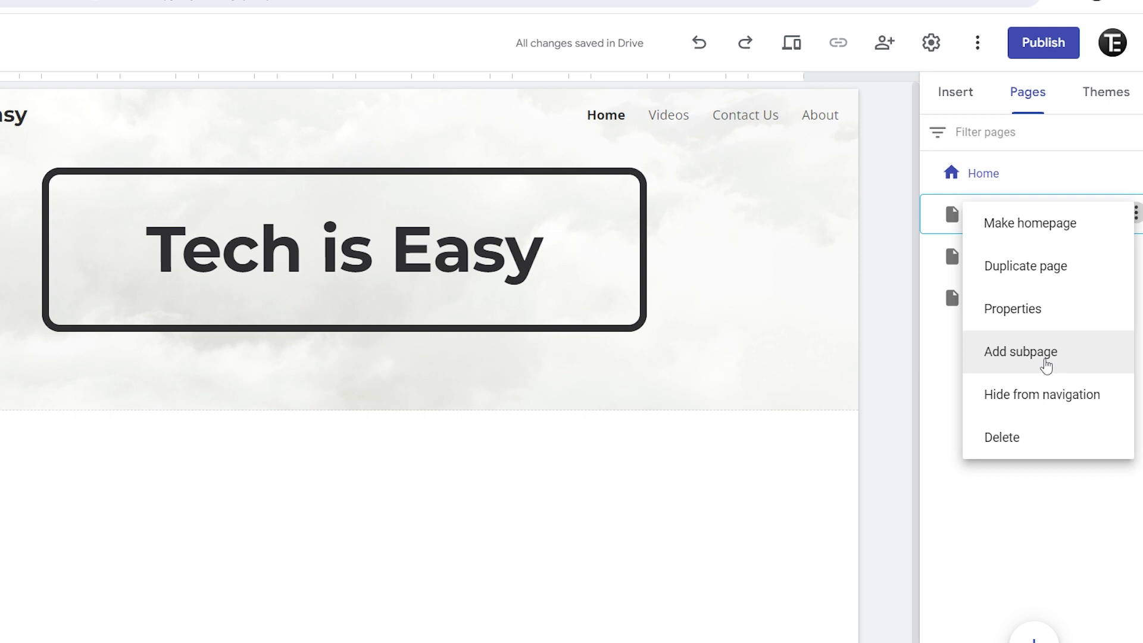
pyautogui.click(1020, 351)
pyautogui.write('Google Videos')
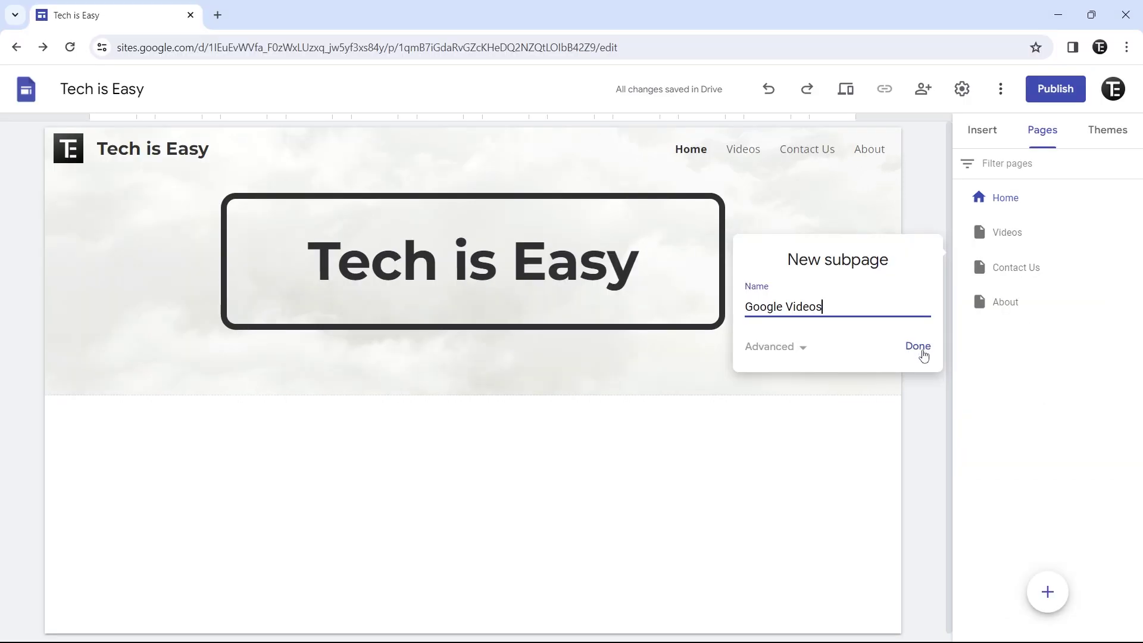
pyautogui.click(918, 347)
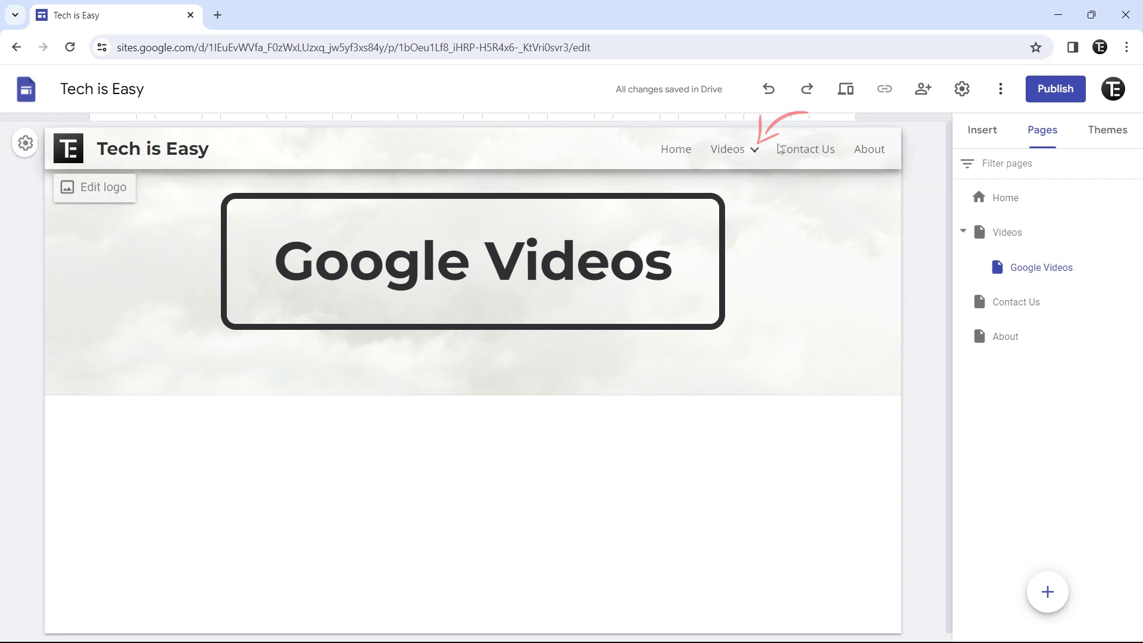
pyautogui.moveTo(731, 153)
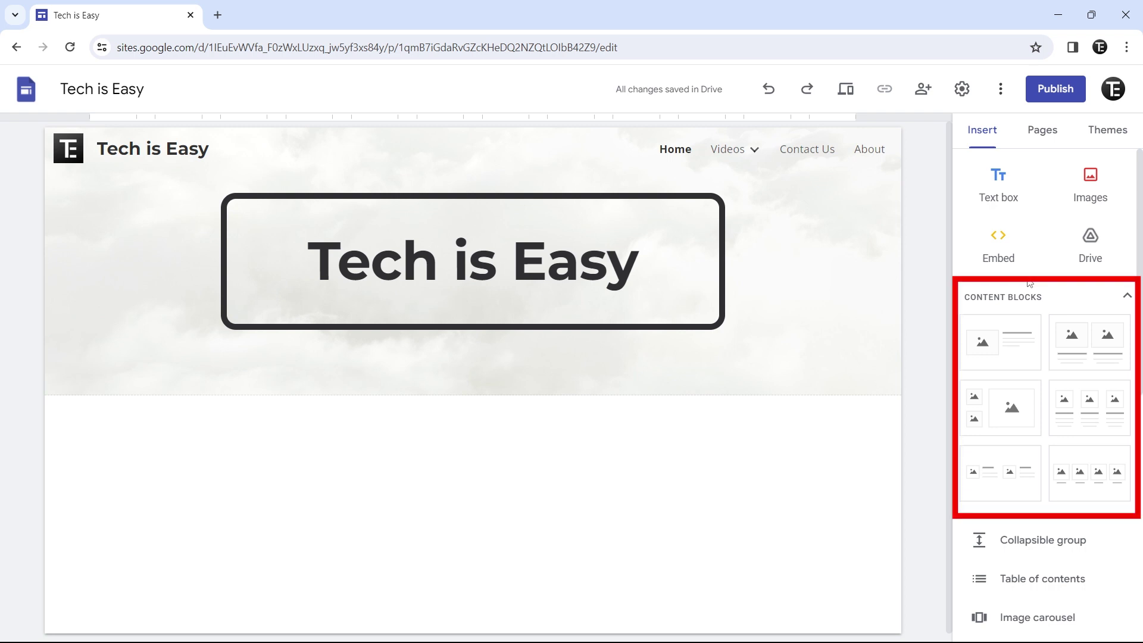
# Place the image-and-text content block below the cloud header.
pyautogui.scroll(-1, 1030, 284)
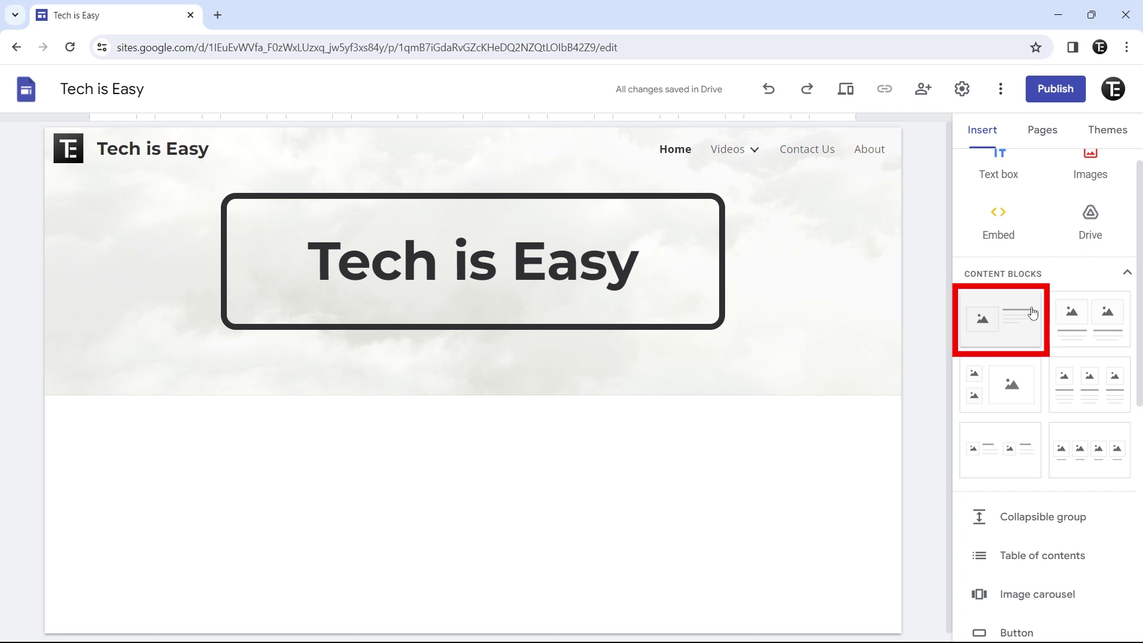
pyautogui.moveTo(996, 321); pyautogui.dragTo(744, 396)
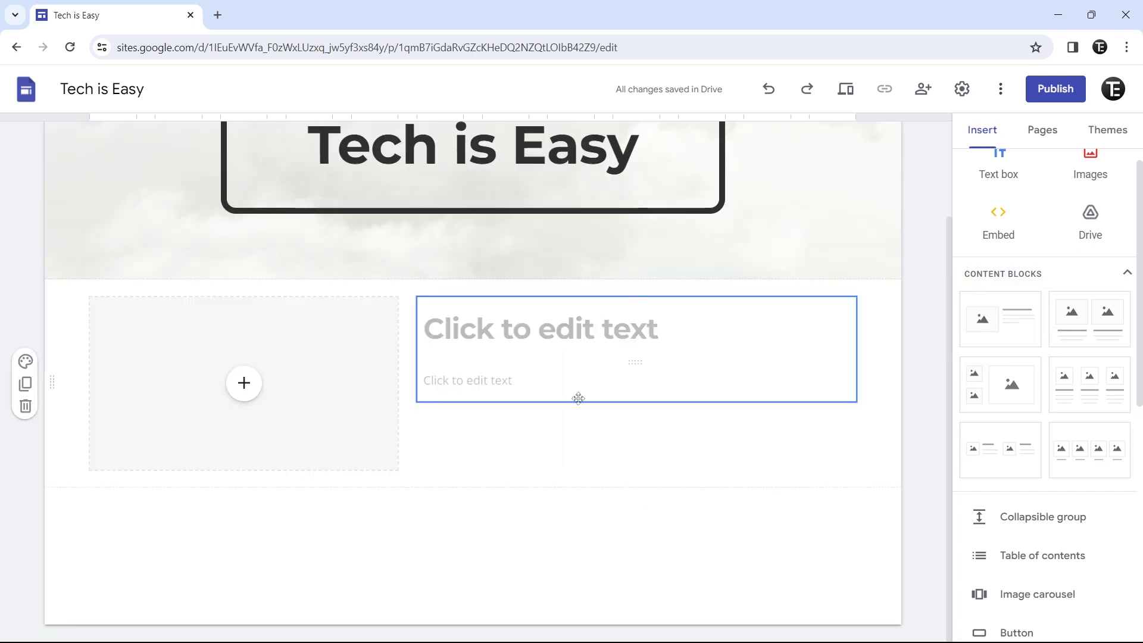
pyautogui.scroll(1, 1002, 302)
pyautogui.scroll(-5, 1002, 303)
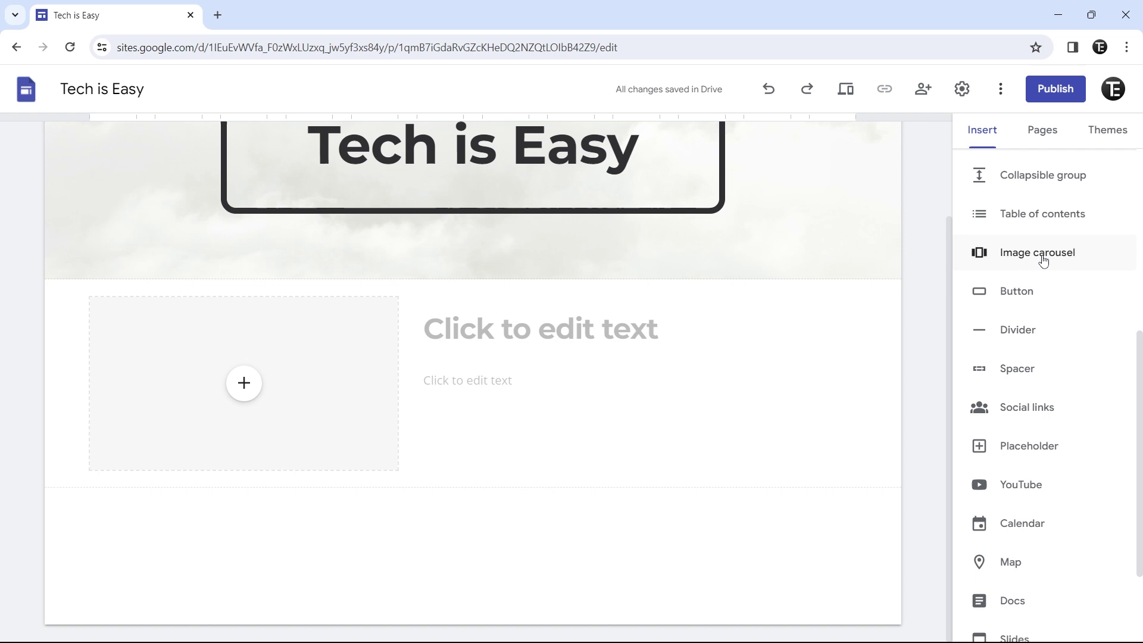
# Add a text box reading 'Subscribe!!' below the content block.
pyautogui.scroll(5, 1042, 260)
pyautogui.scroll(2, 921, 372)
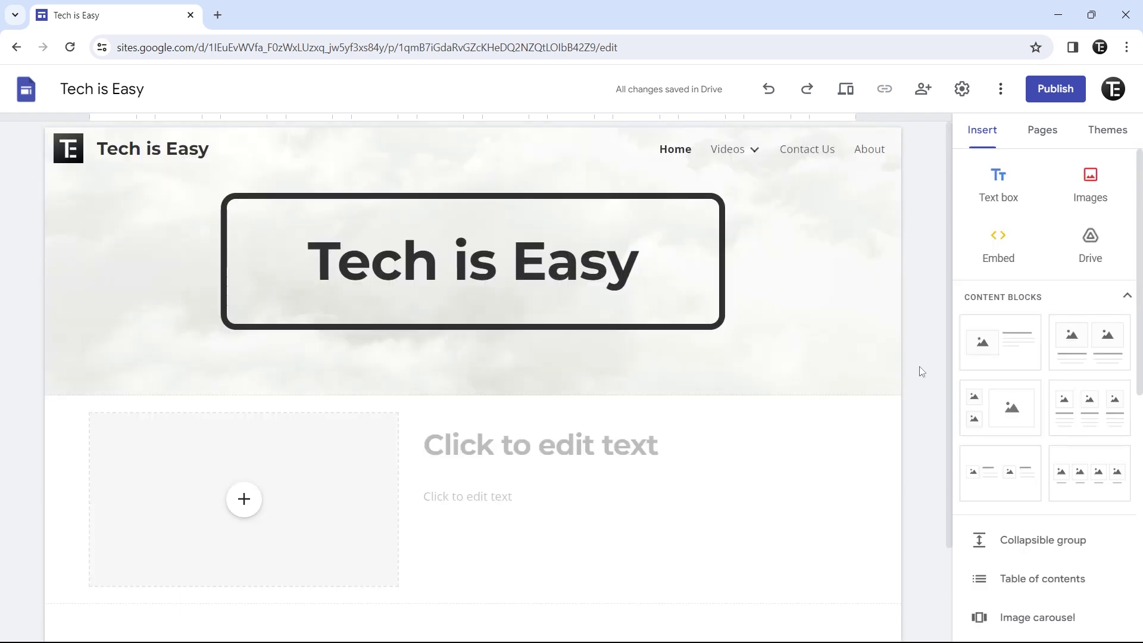
pyautogui.click(1000, 198)
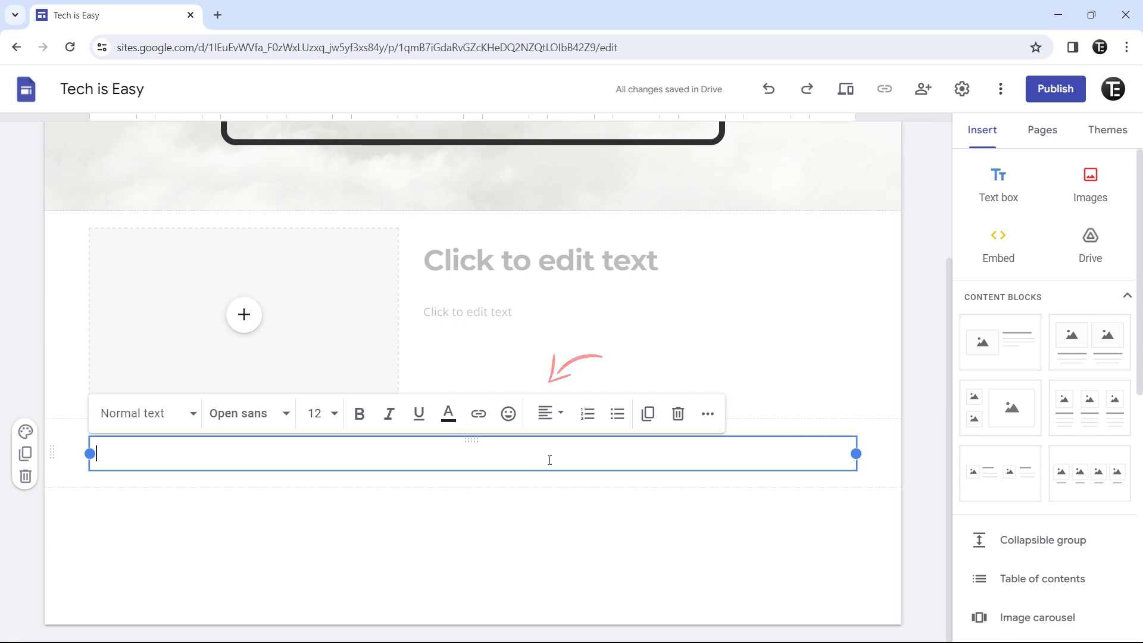
pyautogui.write('Subscribe!!')
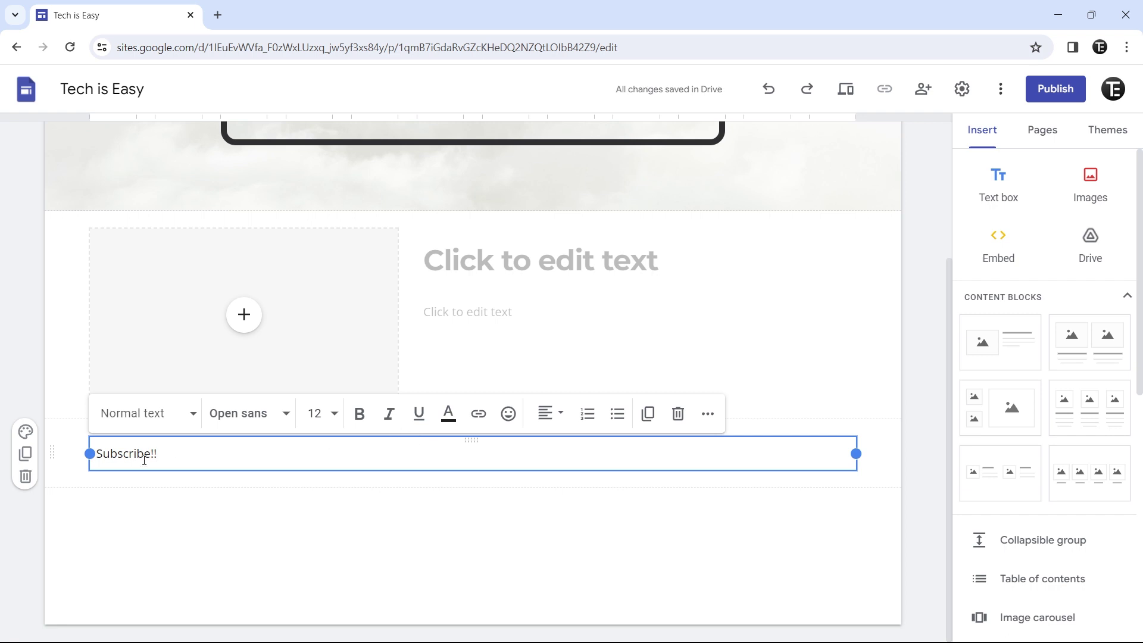
# Upload the black TE logo into a new section below 'Subscribe!!' and select it.
pyautogui.click(872, 438)
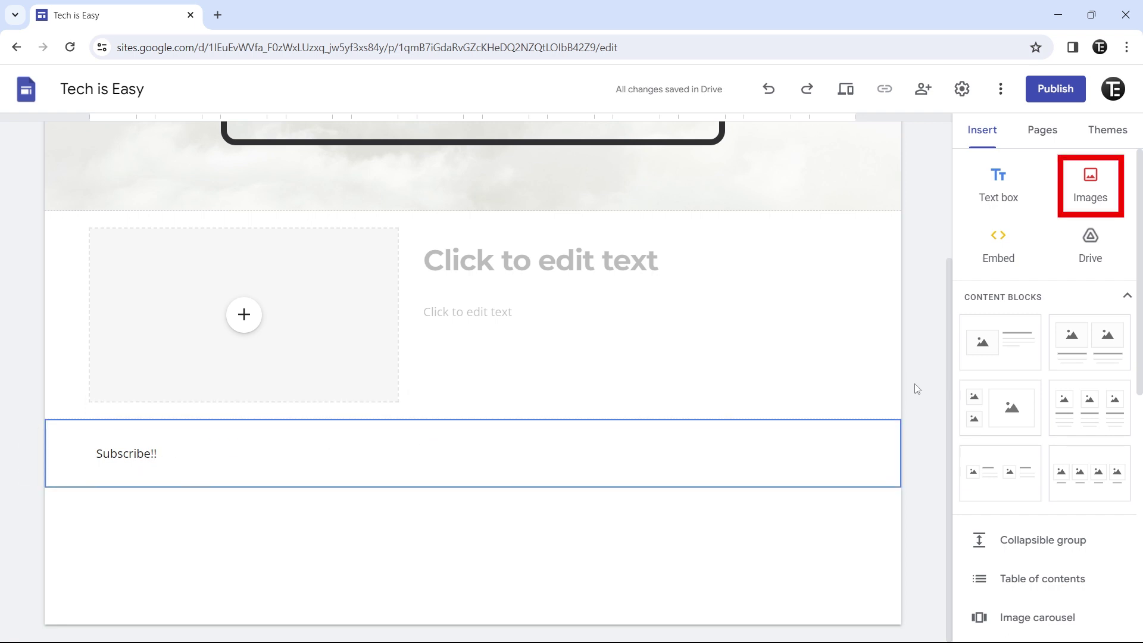
pyautogui.click(1095, 193)
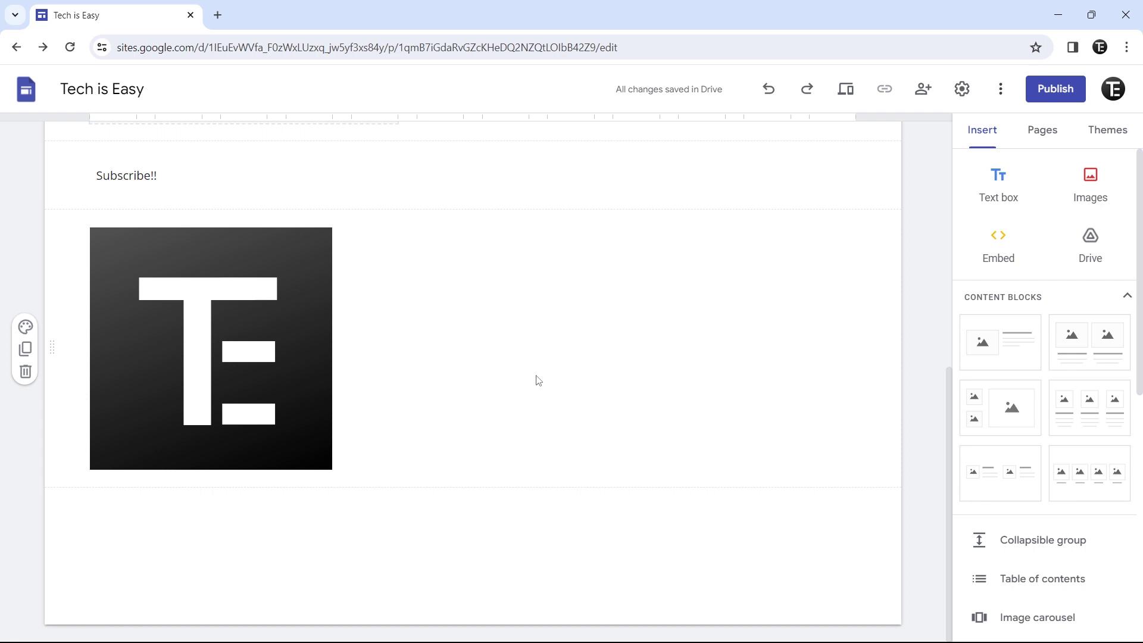
pyautogui.scroll(5, 538, 380)
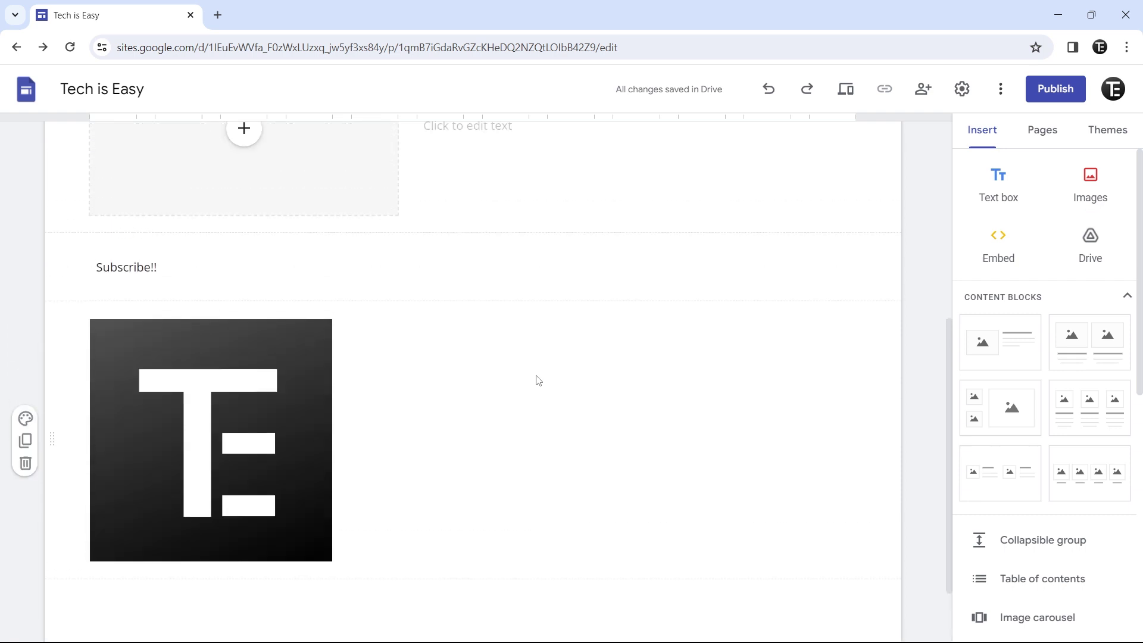
pyautogui.scroll(-2, 538, 379)
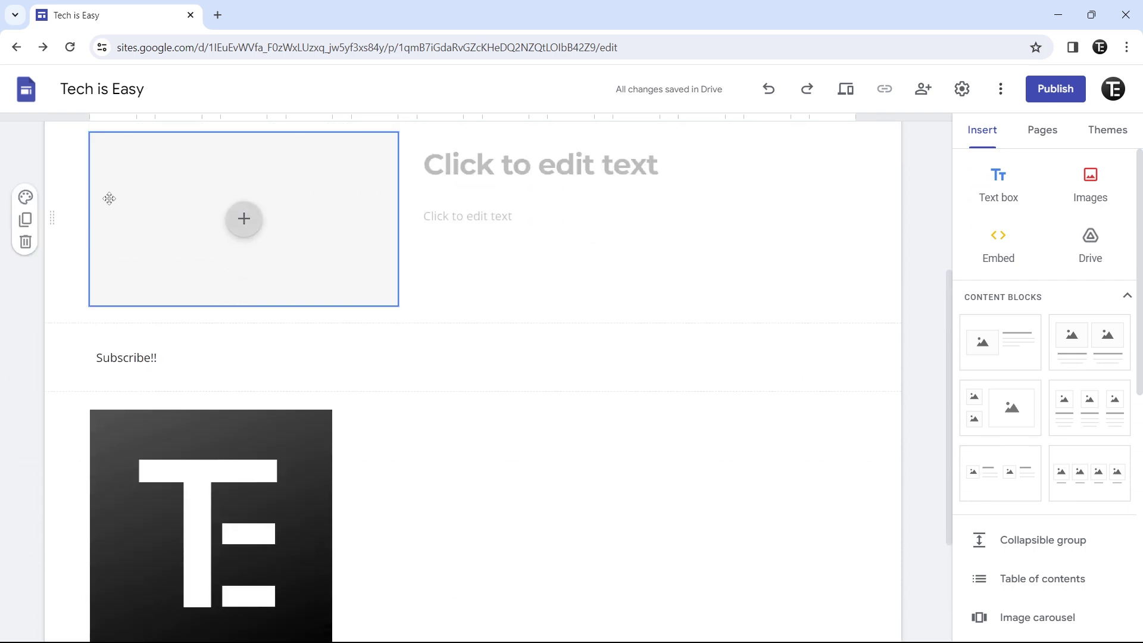
pyautogui.click(58, 467)
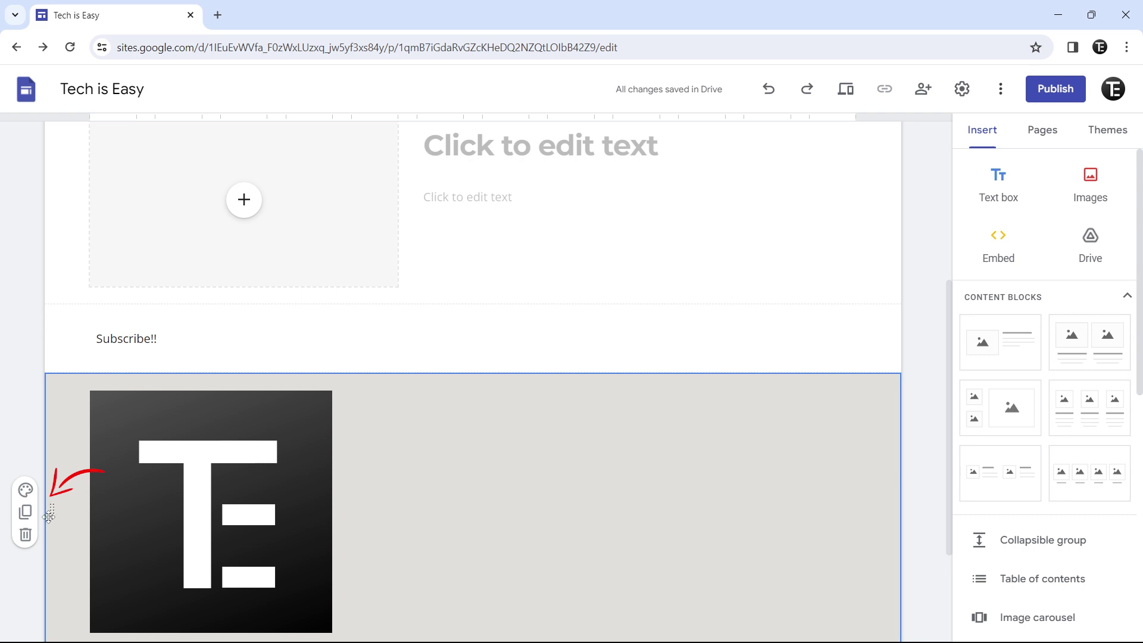
# Move the black TE logo section up to sit directly beneath the cloud header.
pyautogui.moveTo(50, 516); pyautogui.dragTo(48, 352)
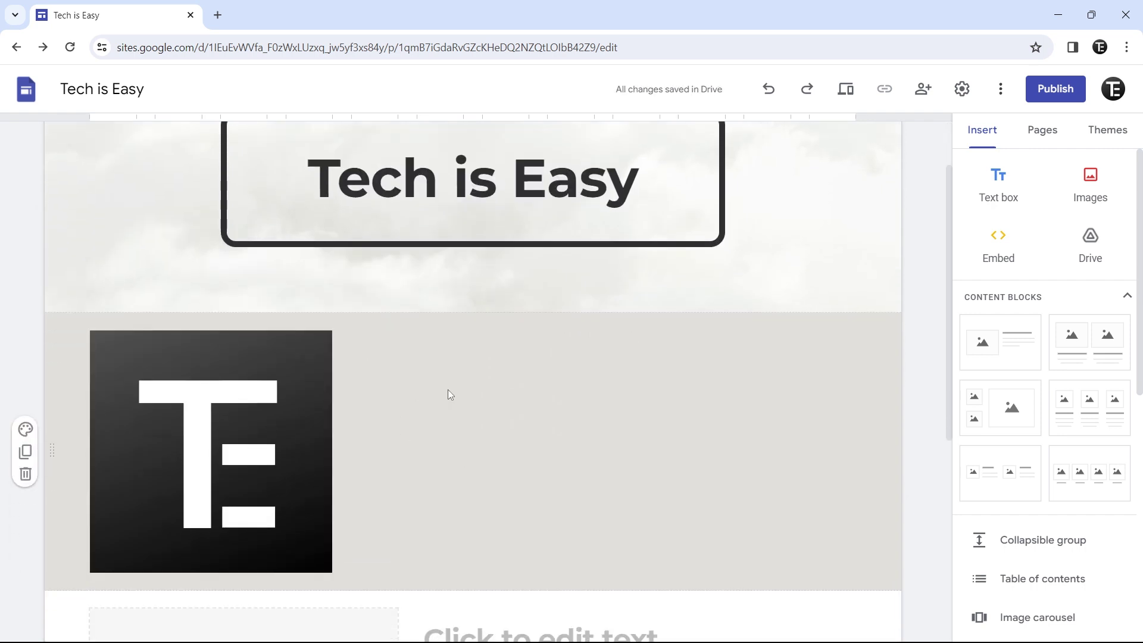
pyautogui.scroll(2, 923, 393)
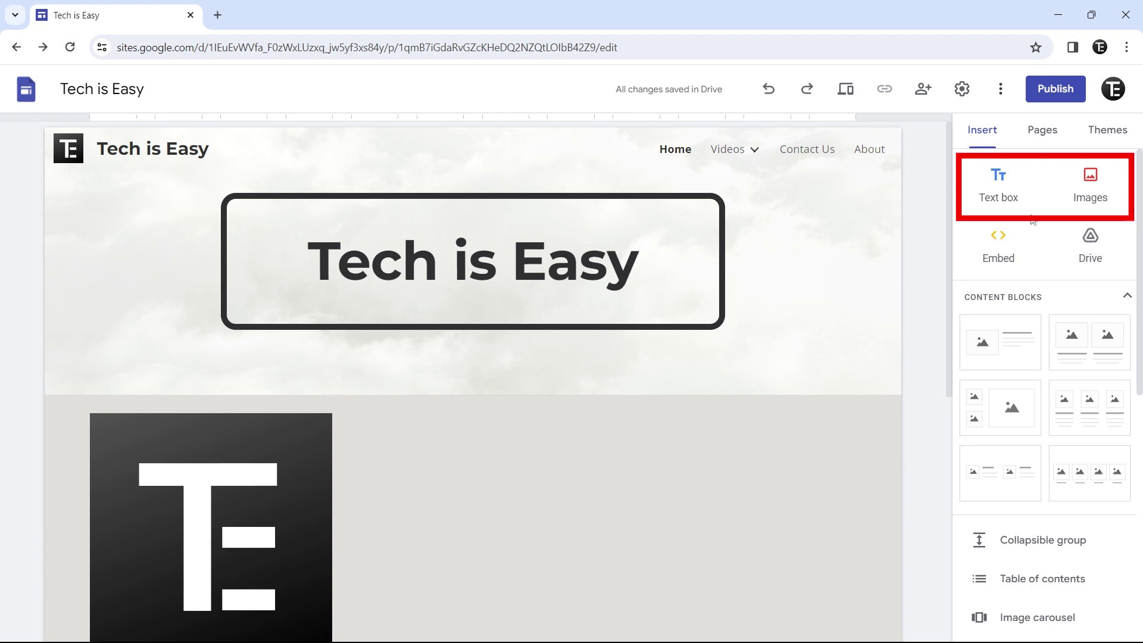
pyautogui.scroll(-8, 899, 321)
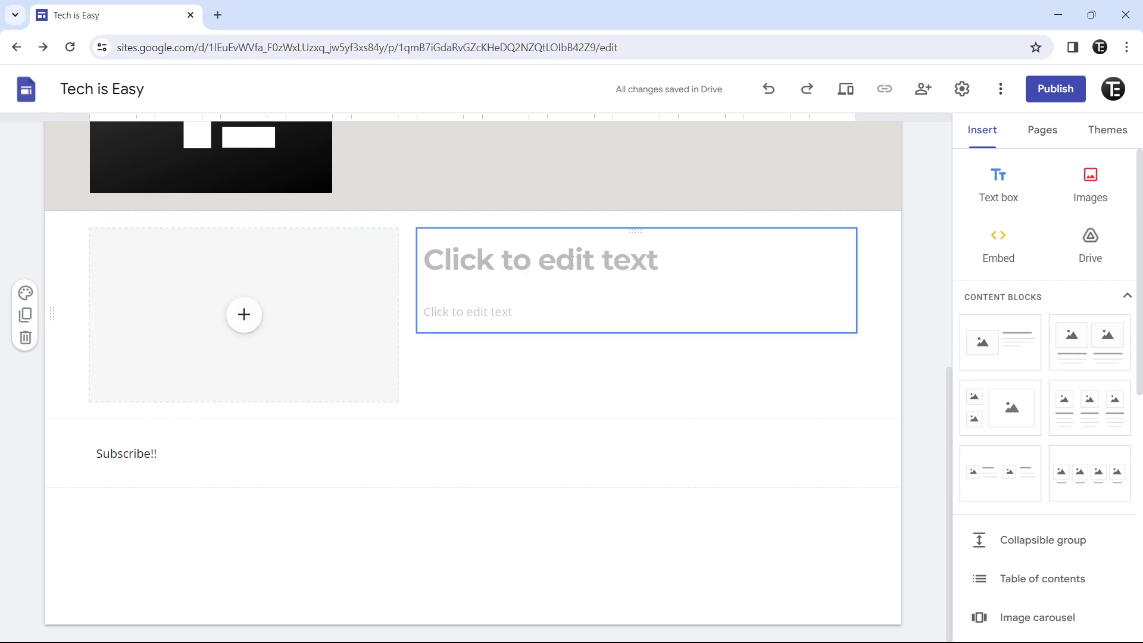
pyautogui.scroll(-6, 1047, 173)
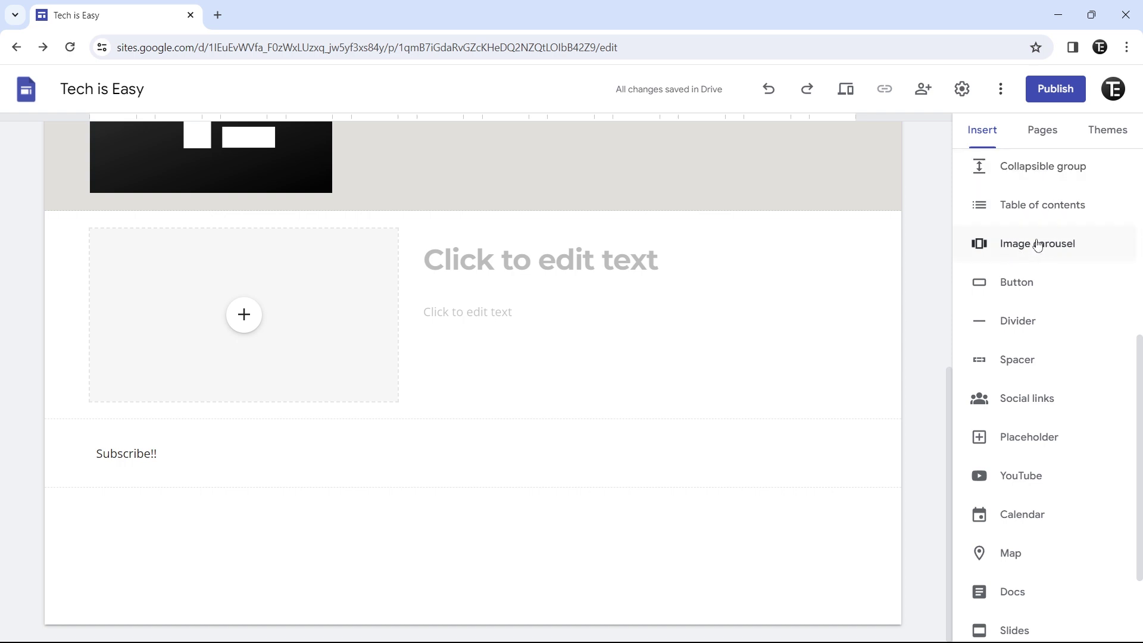
pyautogui.click(1038, 324)
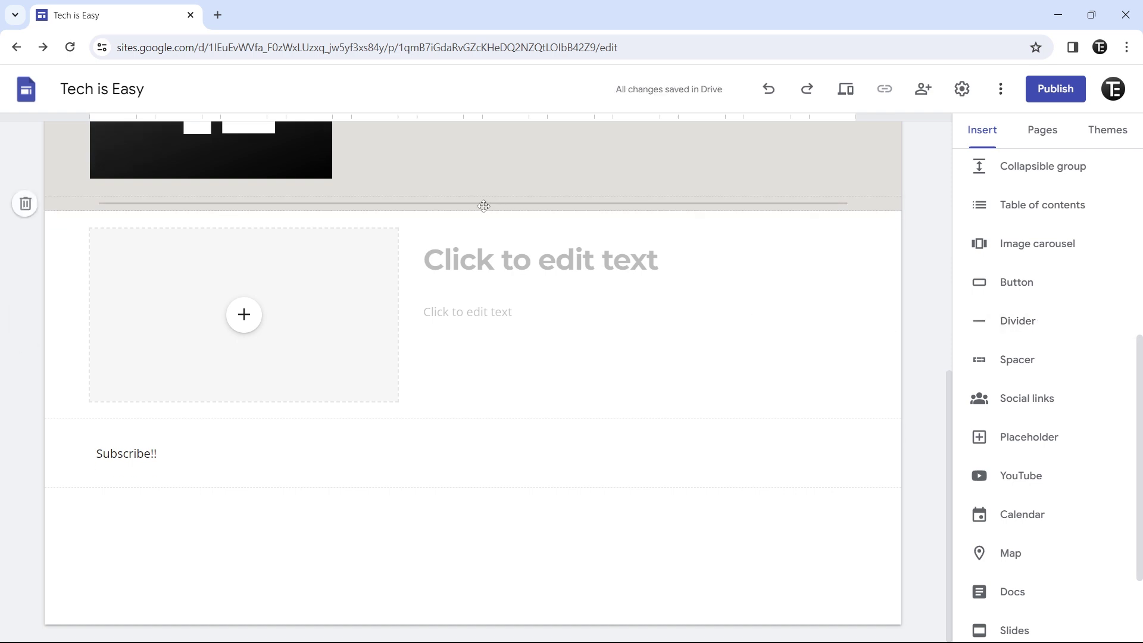
pyautogui.scroll(-2, 982, 349)
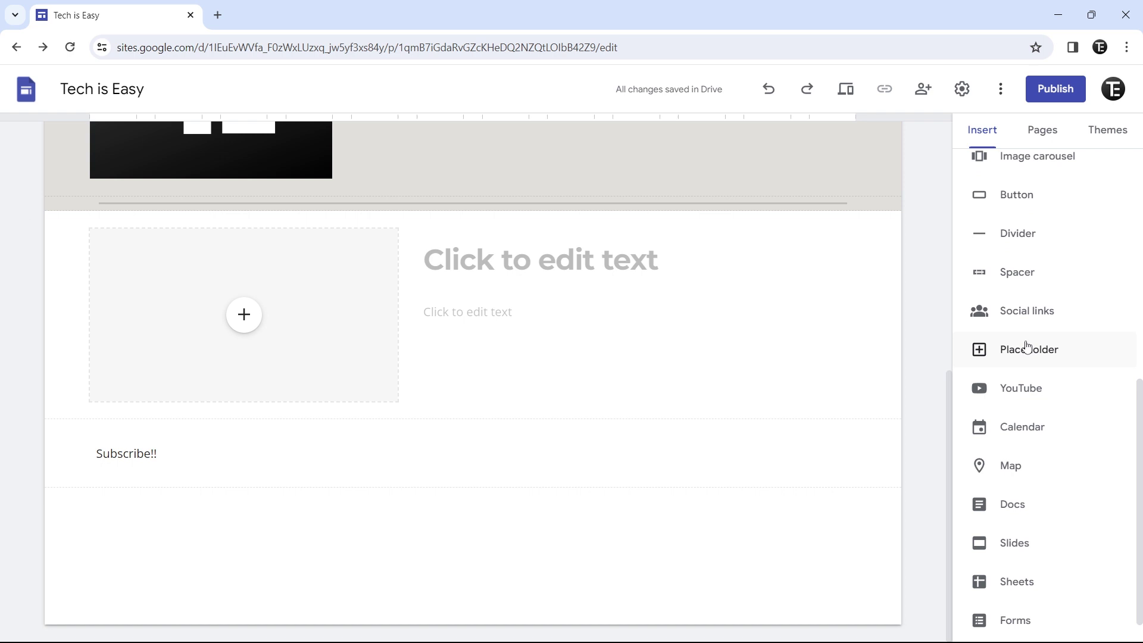
pyautogui.scroll(-1, 998, 288)
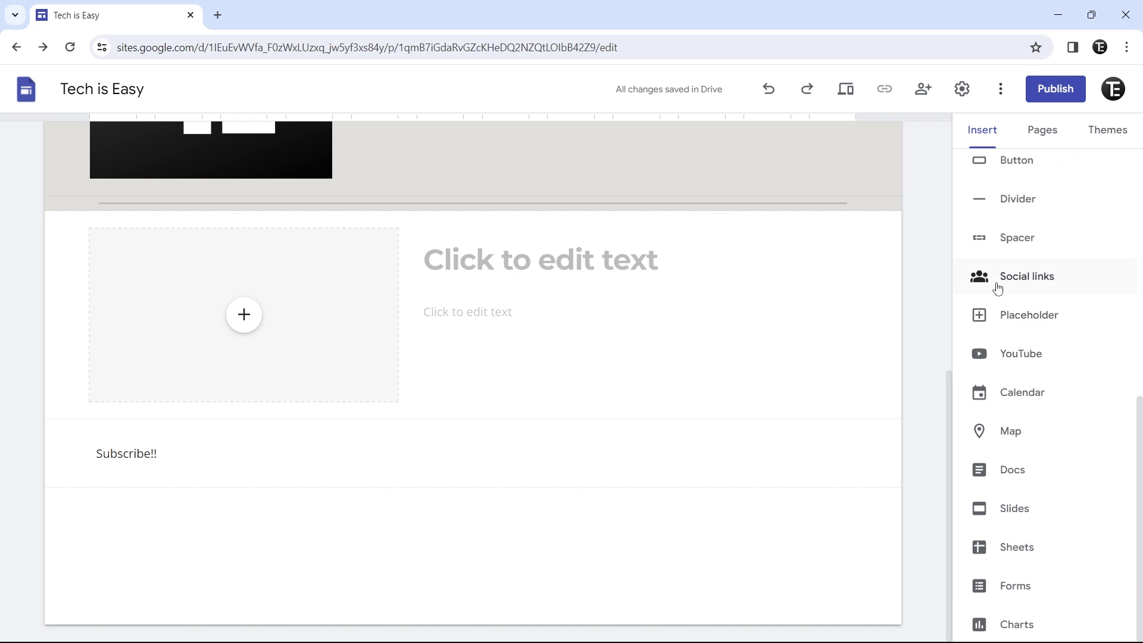
pyautogui.hscroll(-5, 940, 283)
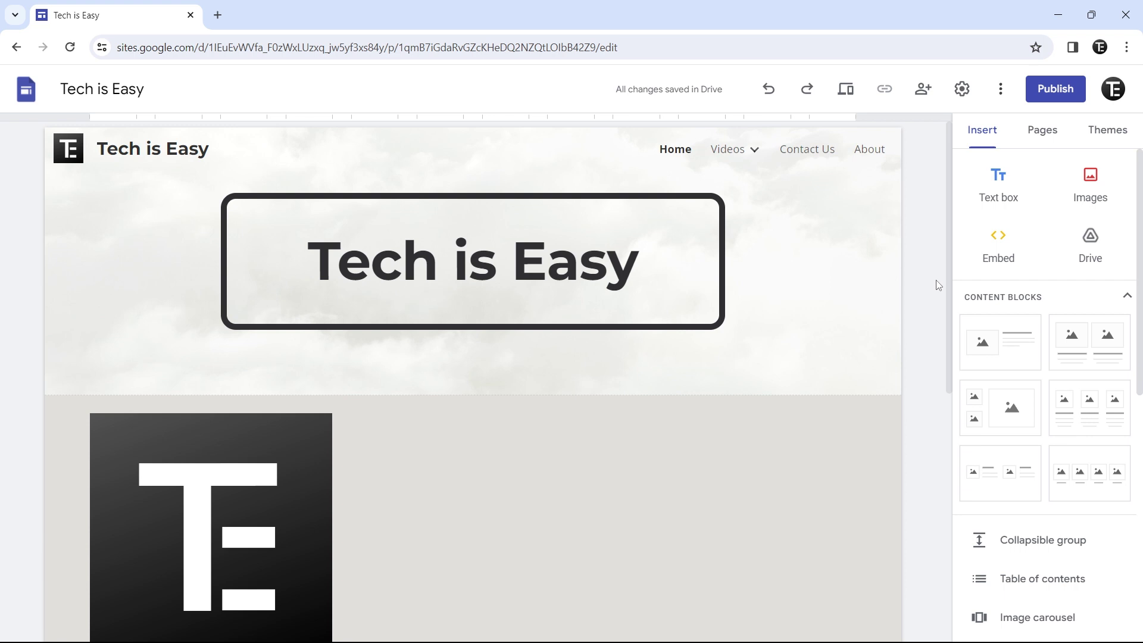
pyautogui.scroll(-8, 939, 284)
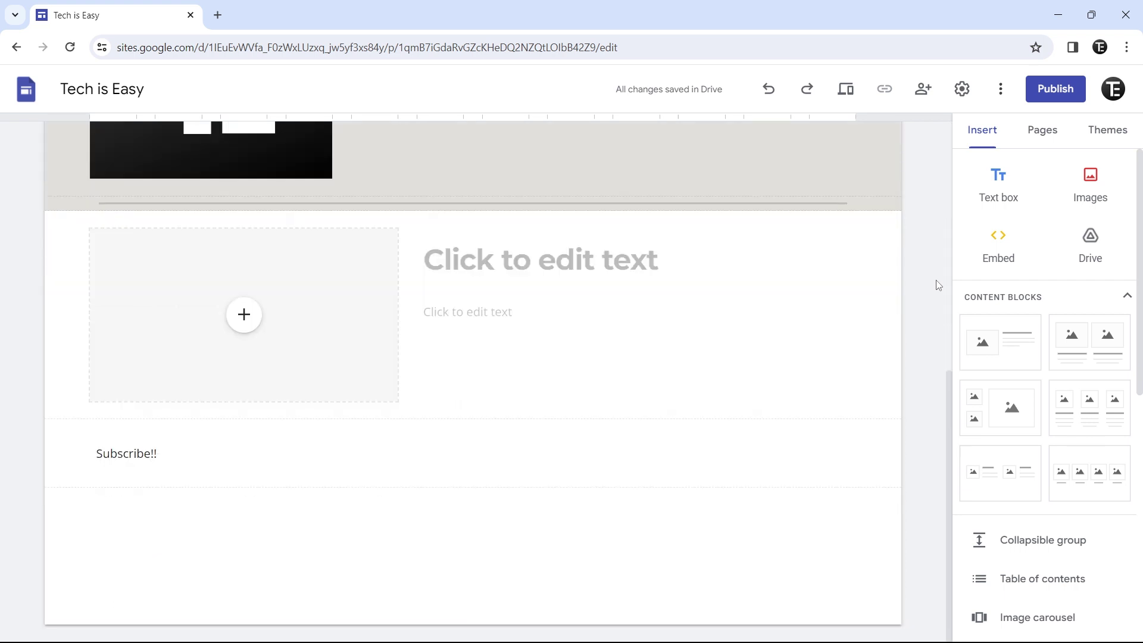
pyautogui.moveTo(475, 544)
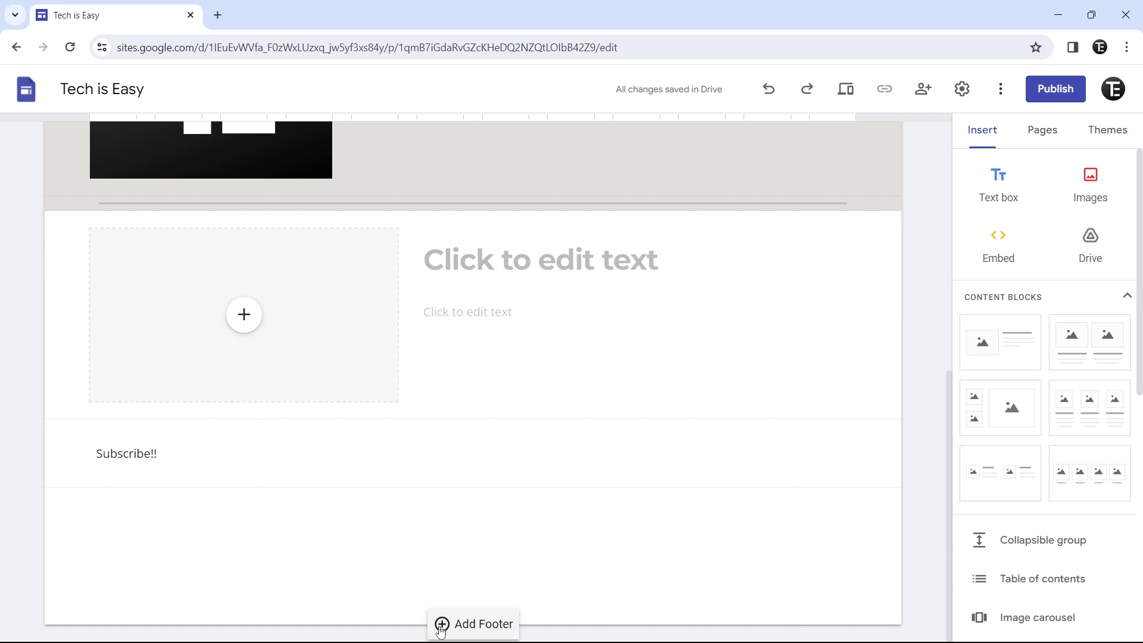
# Add a footer text section at the bottom of the Tech is Easy page.
pyautogui.click(474, 623)
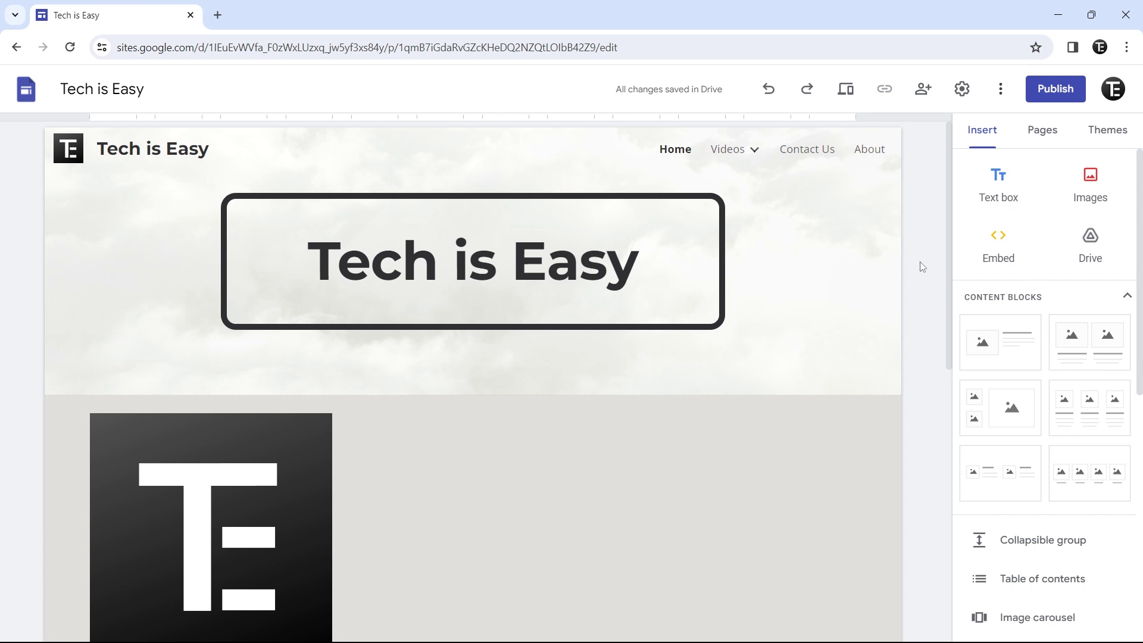
pyautogui.click(846, 89)
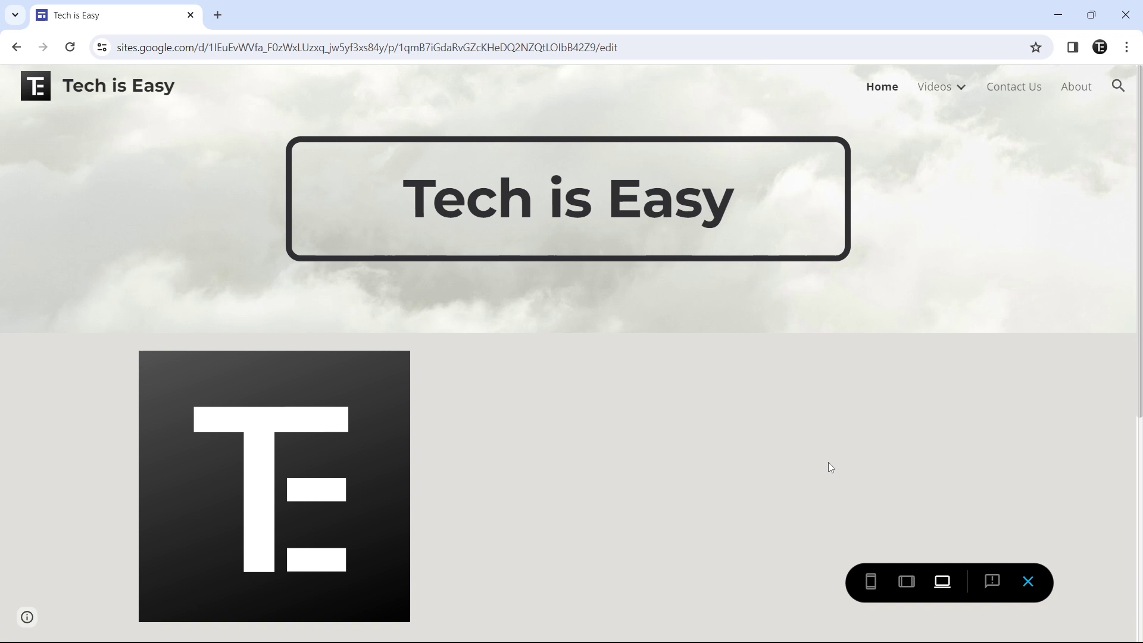
pyautogui.click(870, 581)
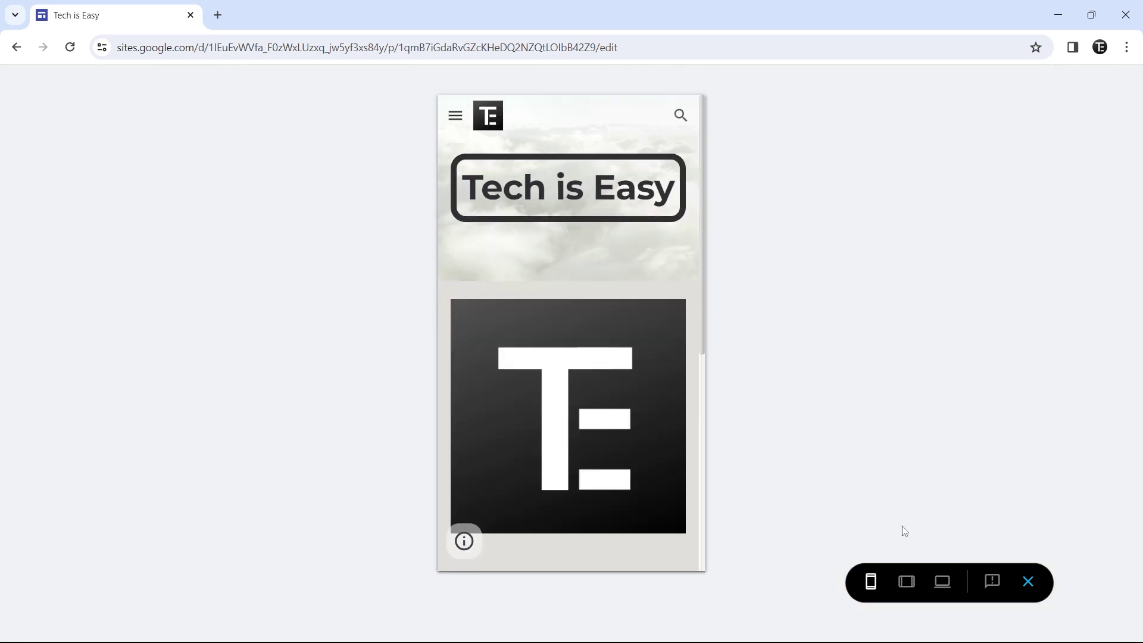
pyautogui.scroll(-10, 637, 404)
pyautogui.scroll(10, 617, 457)
pyautogui.press('Escape')
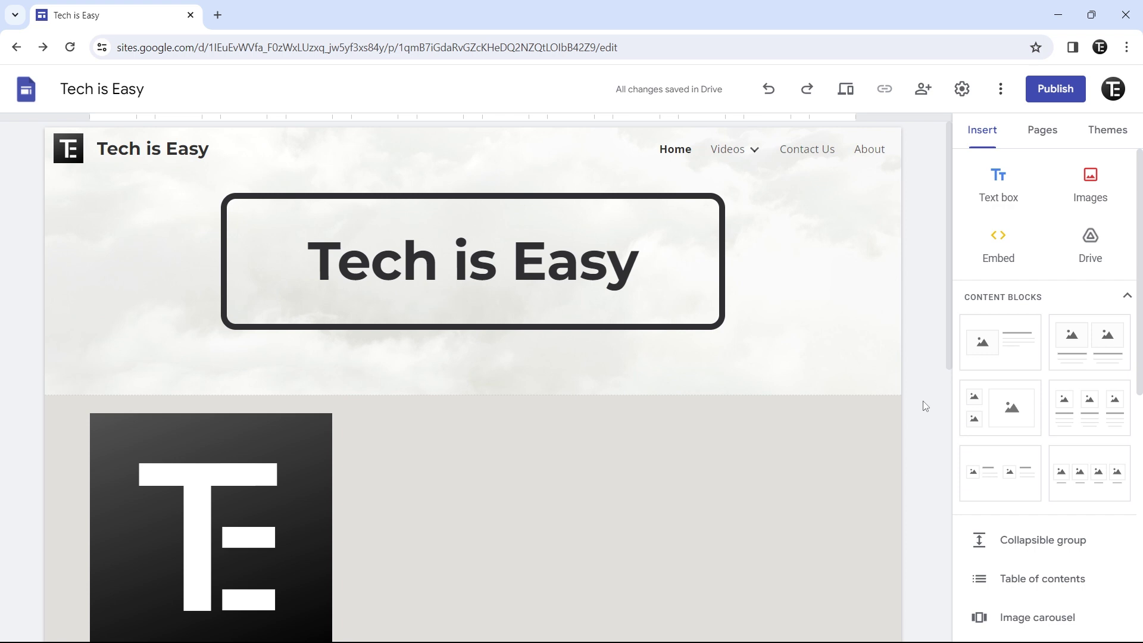
# Set the site's navigation mode to Side in Settings.
pyautogui.click(962, 90)
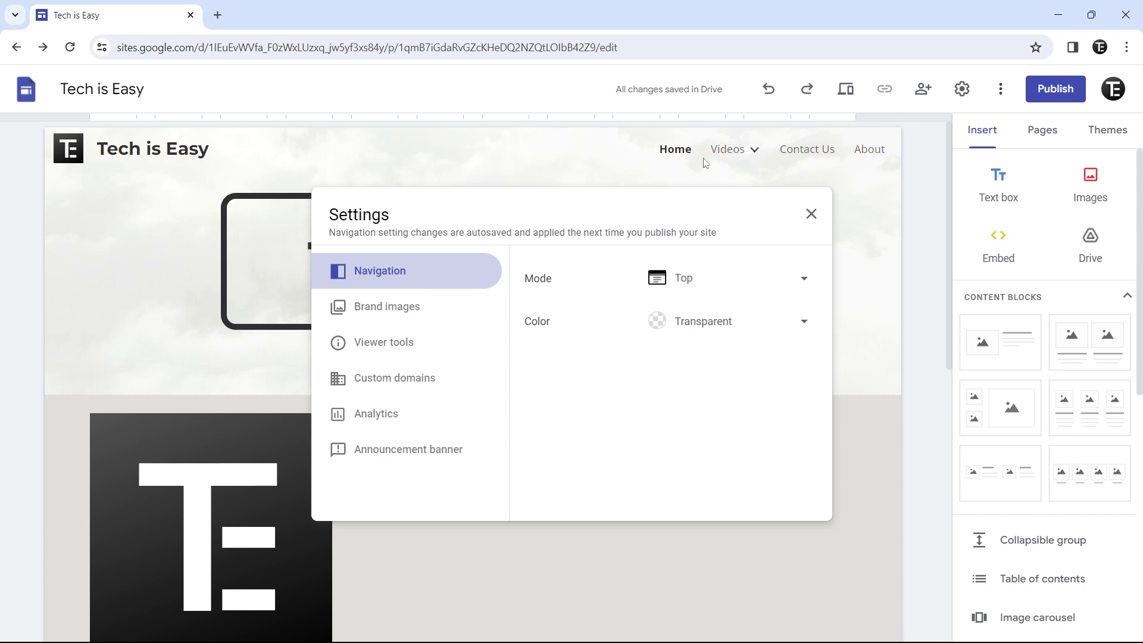
pyautogui.click(746, 282)
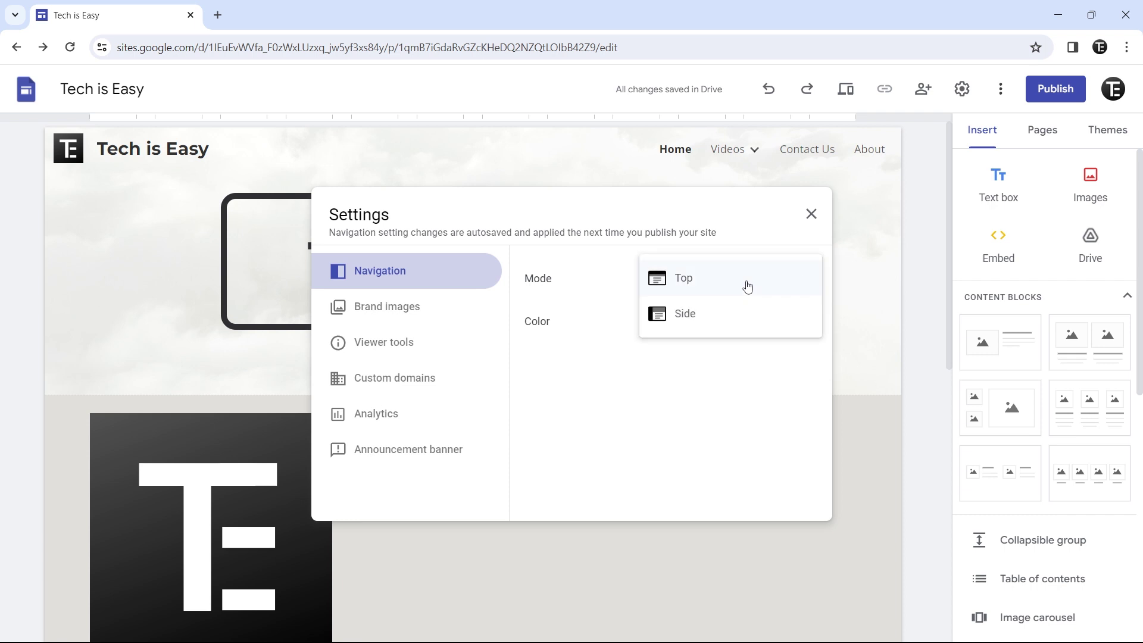
pyautogui.click(724, 318)
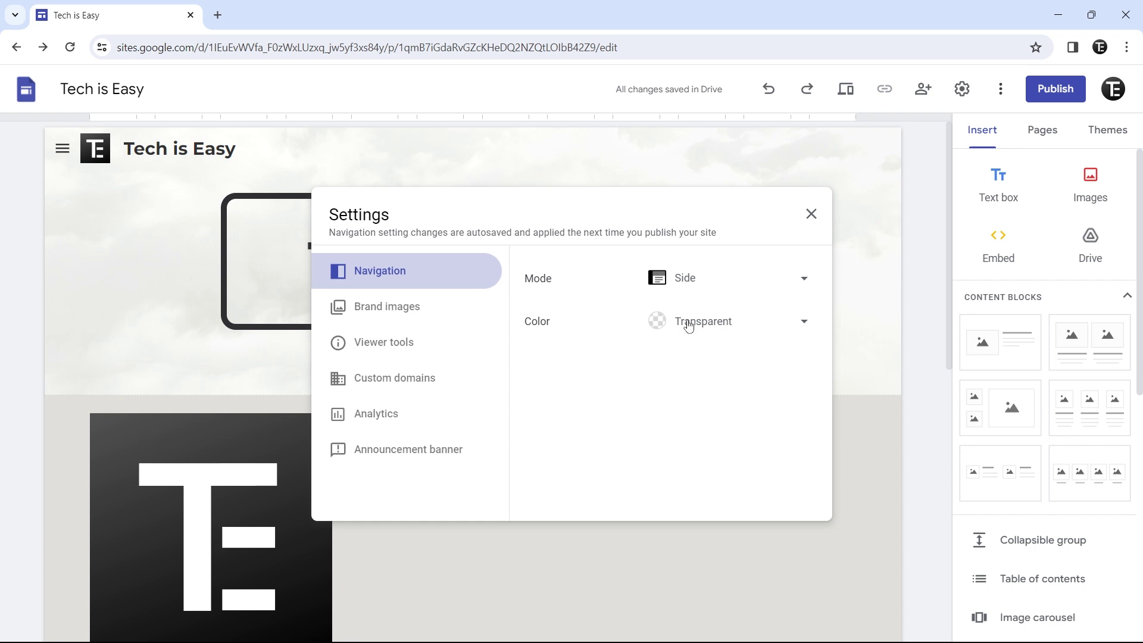
# Review the Brand images, Custom domains and Announcement banner settings, then close Settings.
pyautogui.click(409, 319)
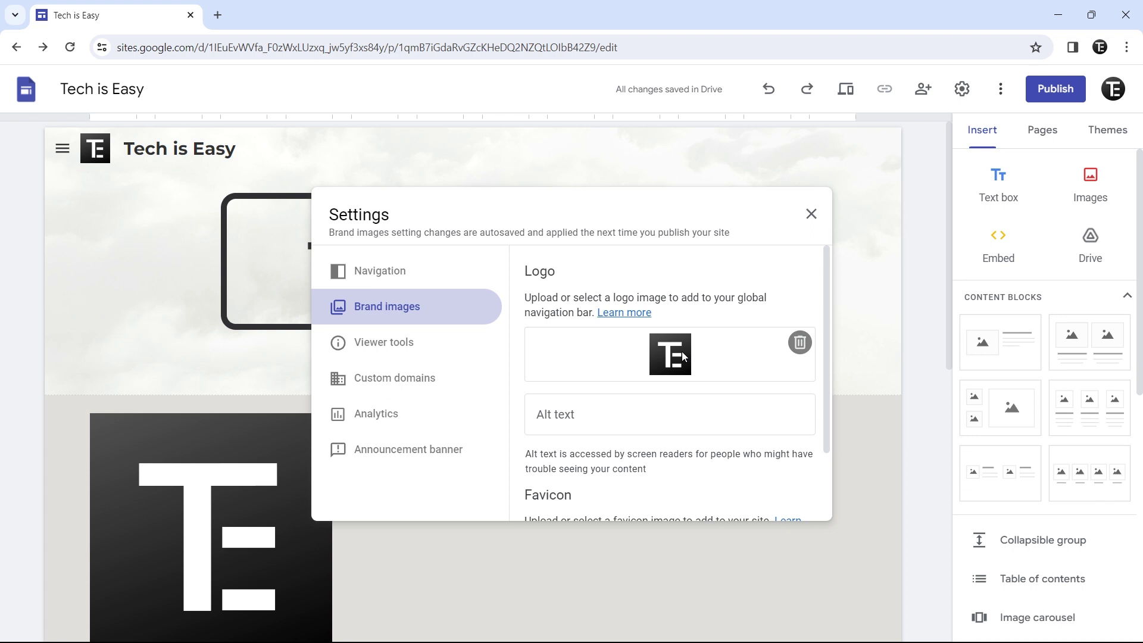
pyautogui.scroll(-2, 682, 359)
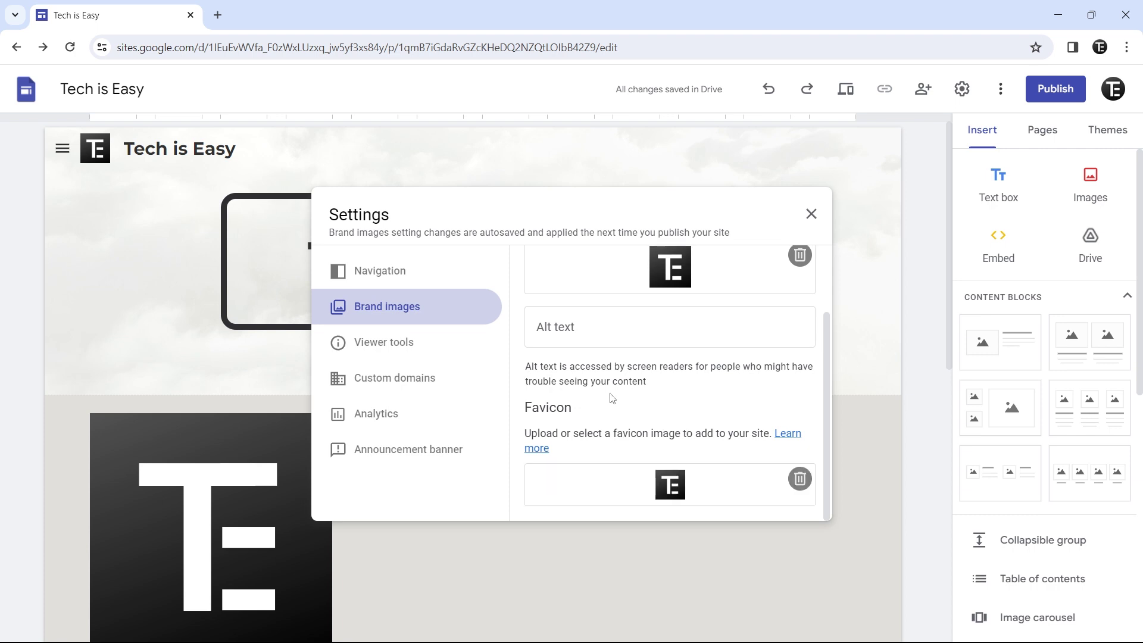
pyautogui.click(413, 388)
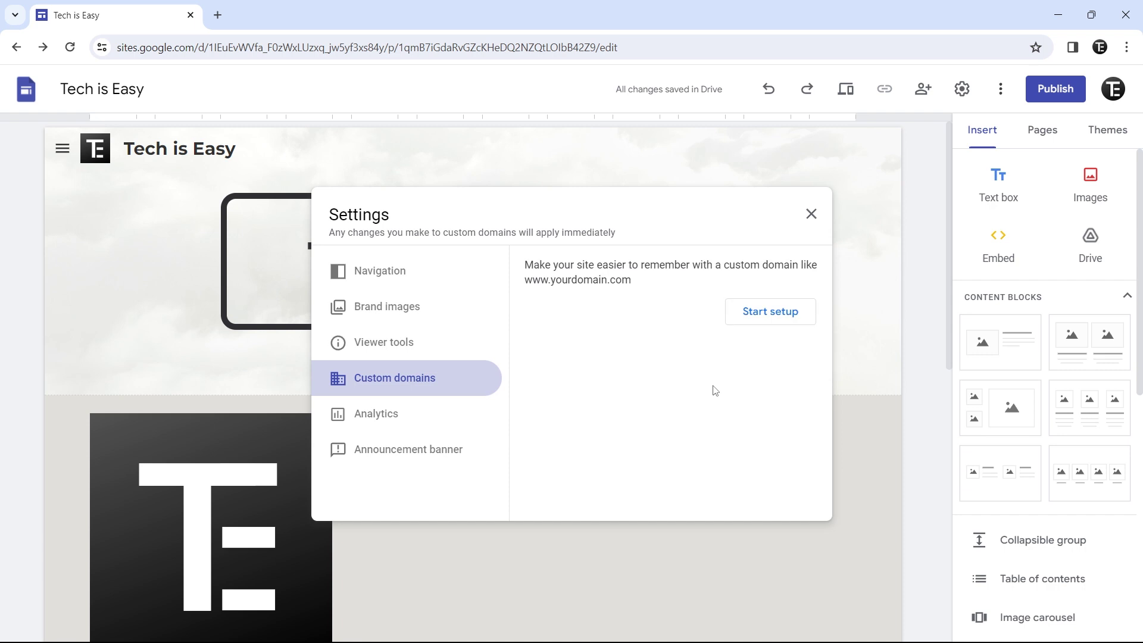
pyautogui.press('Down')
pyautogui.press('Down')
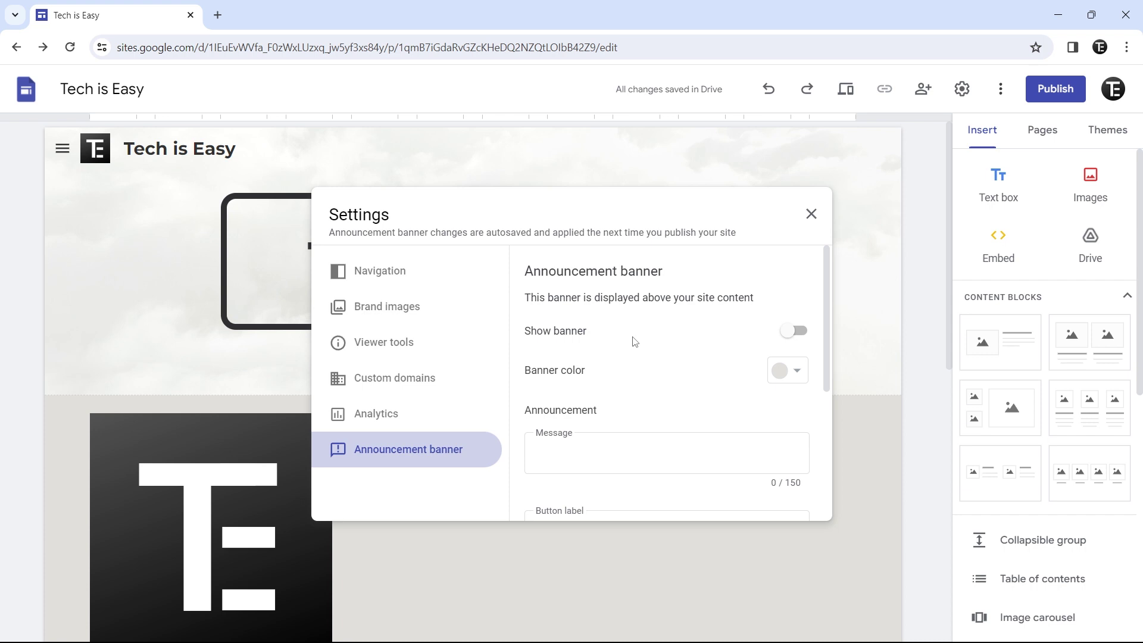
pyautogui.click(814, 215)
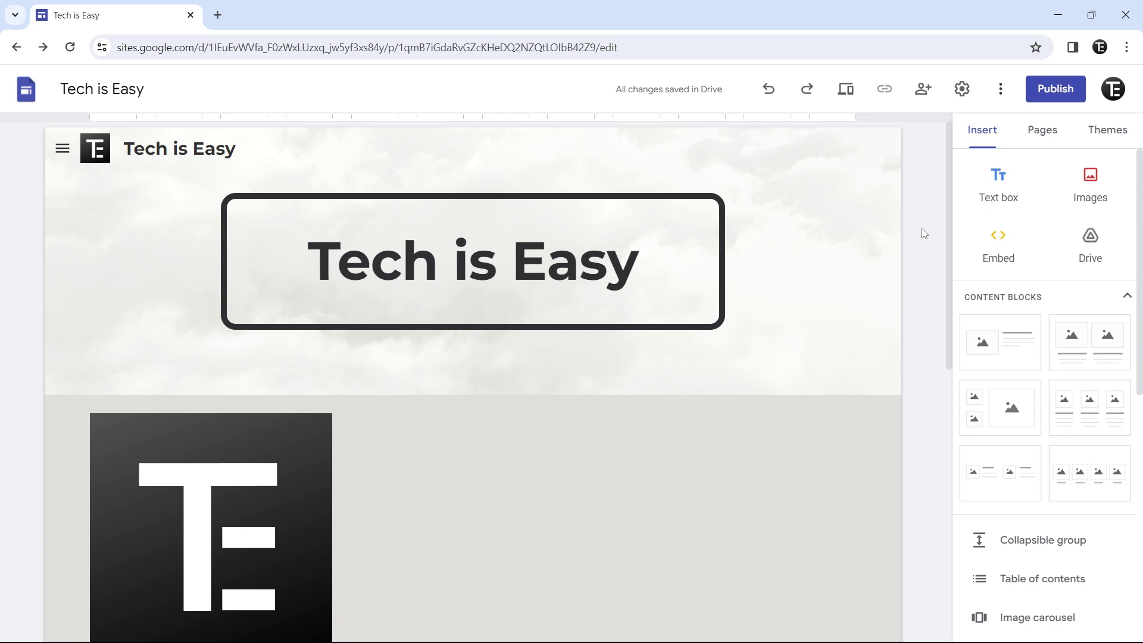
# Publish the site at web address 'techiseasyyt', asking search engines not to display it.
pyautogui.click(1046, 93)
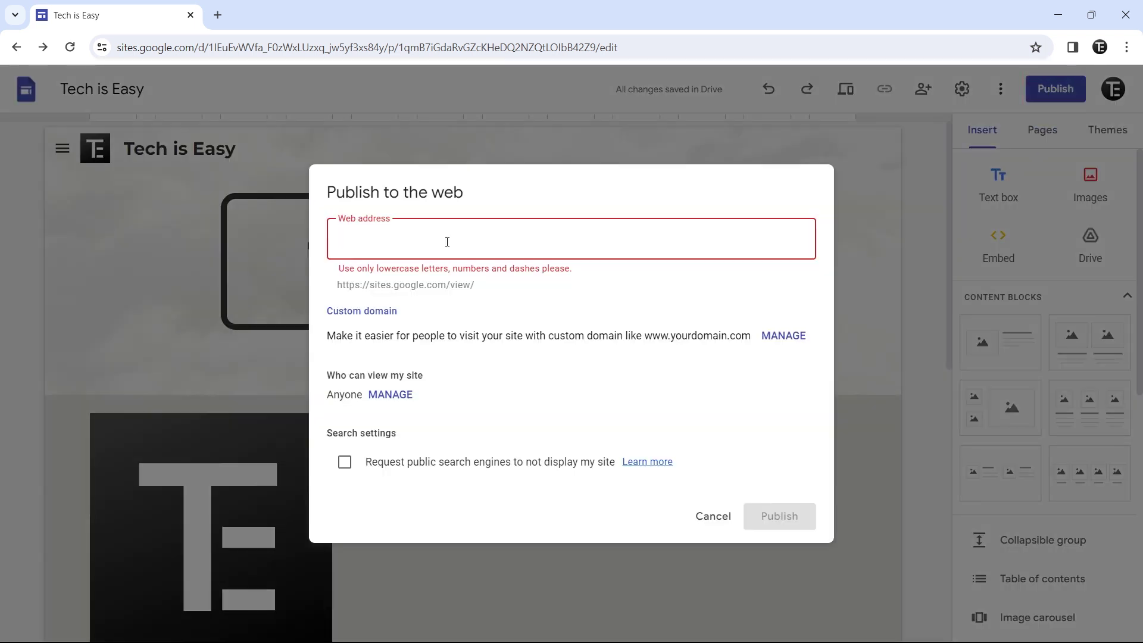
pyautogui.write('techiseasyyt')
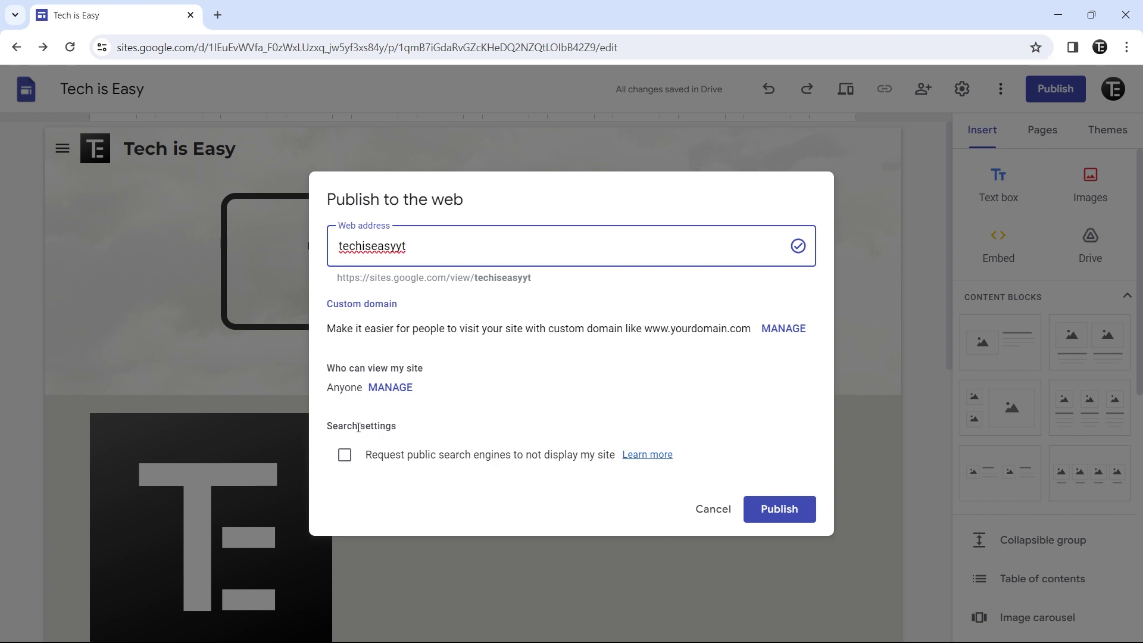
pyautogui.click(344, 455)
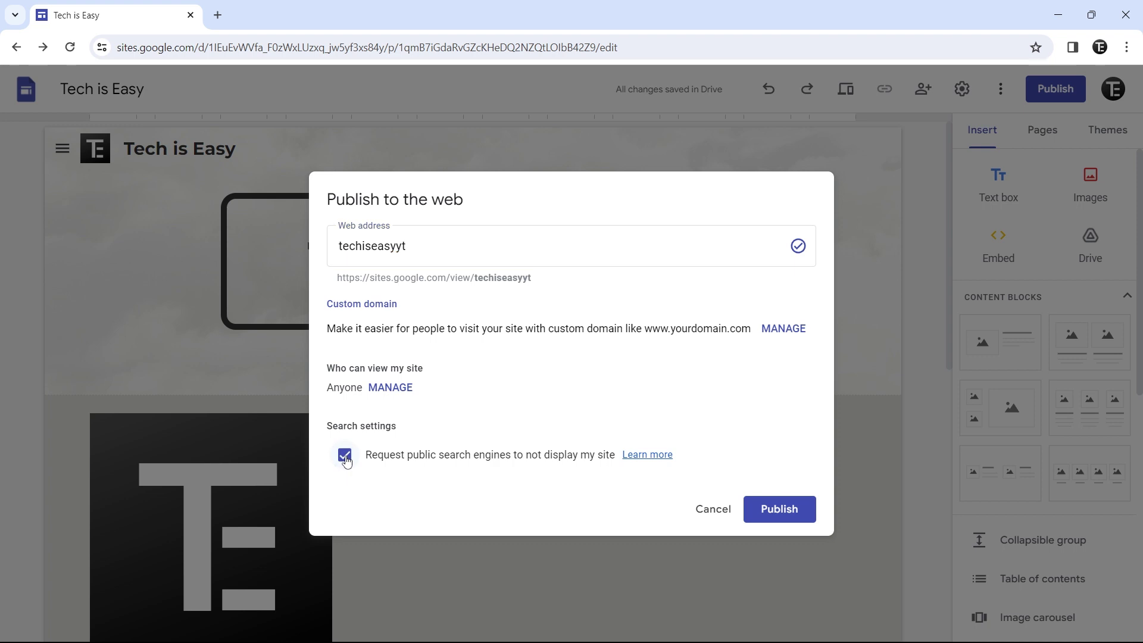
pyautogui.click(780, 508)
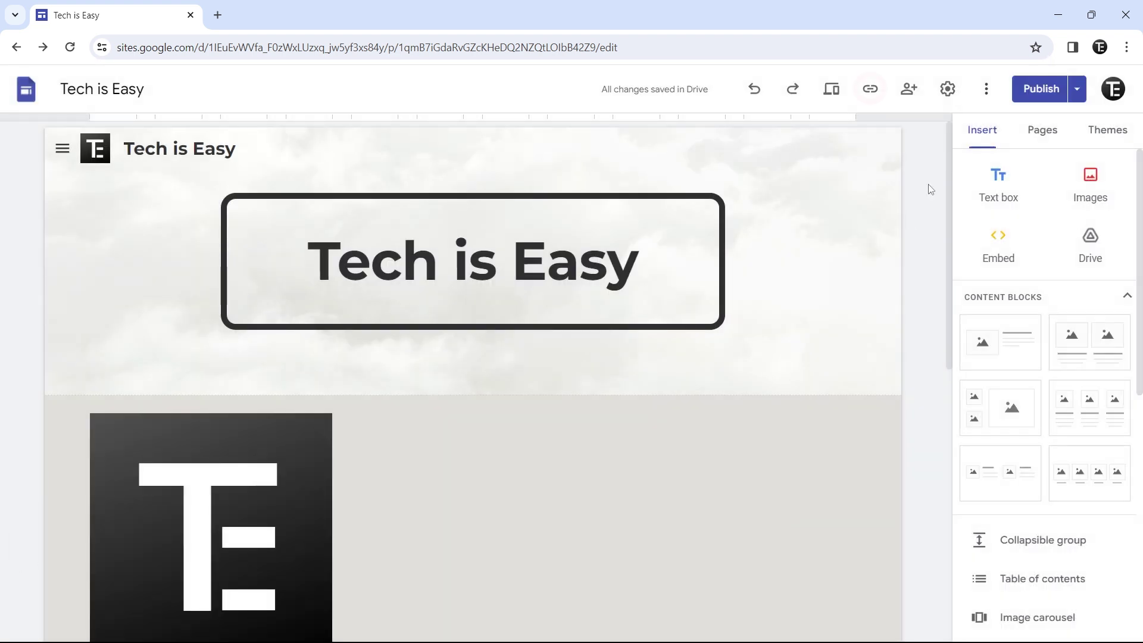
# Copy the published site link and load it in a new browser tab.
pyautogui.click(870, 91)
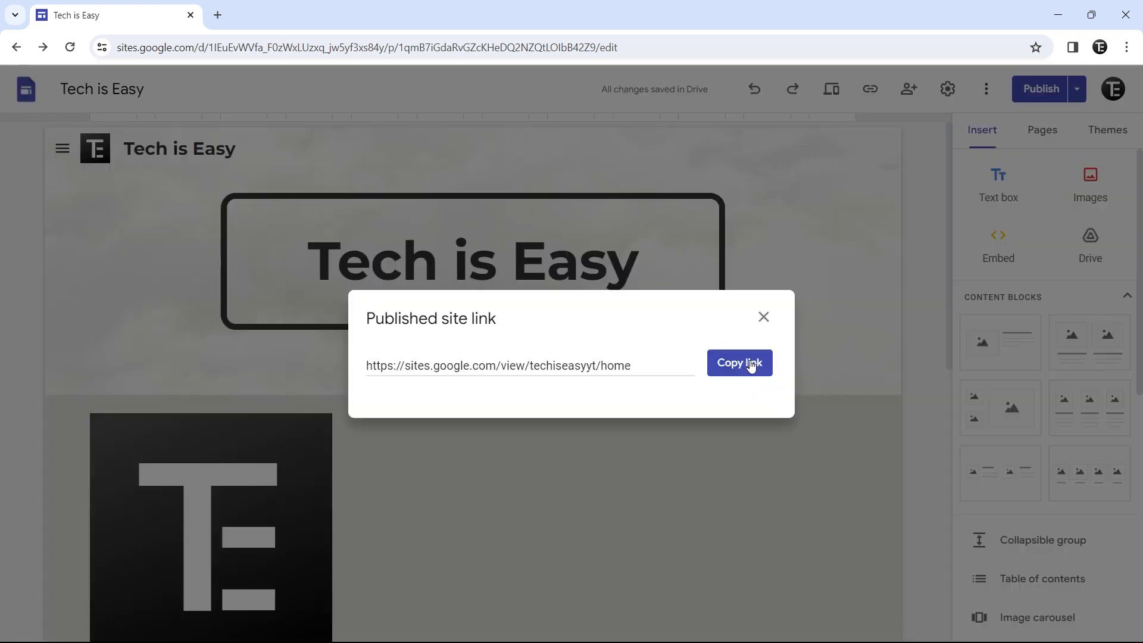
pyautogui.click(738, 364)
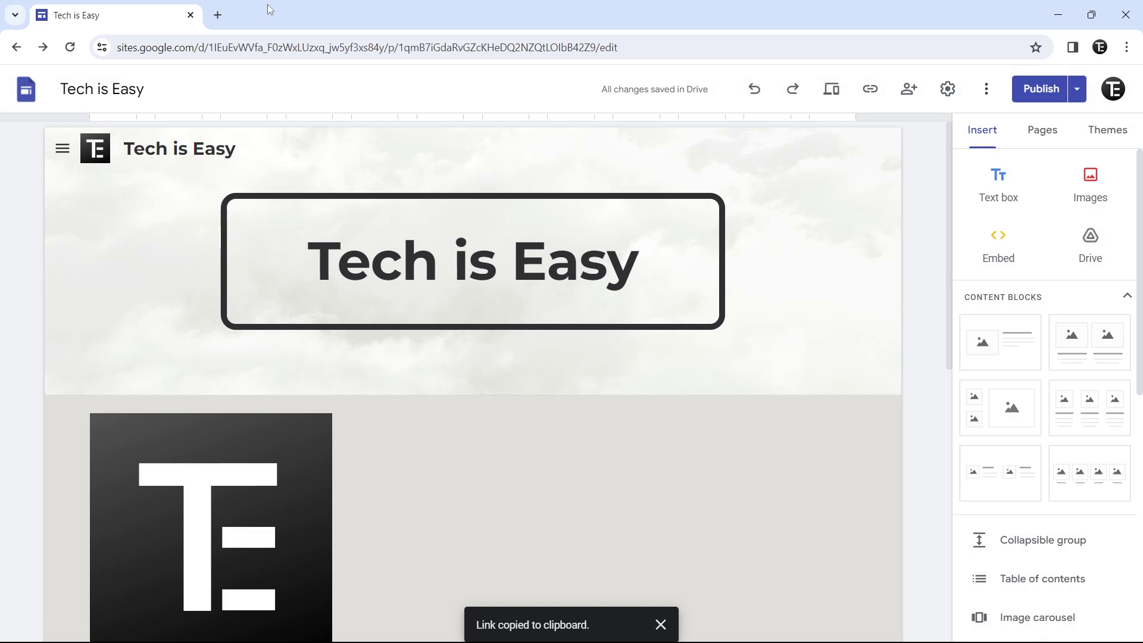
pyautogui.click(220, 19)
pyautogui.hotkey('ctrl', 'v')
pyautogui.press('Return')
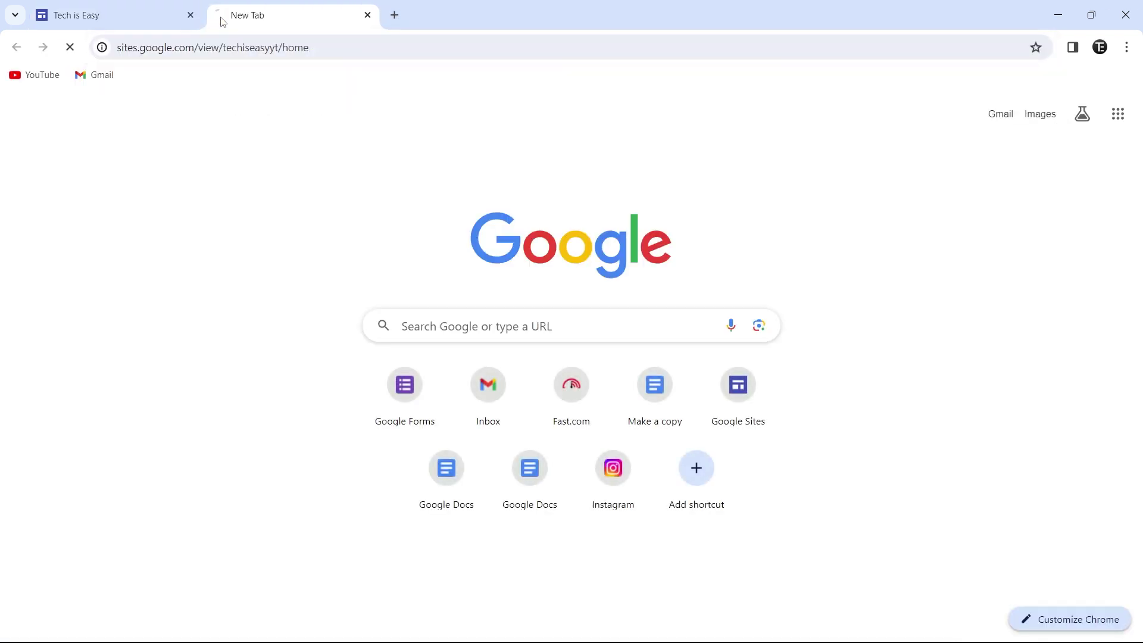